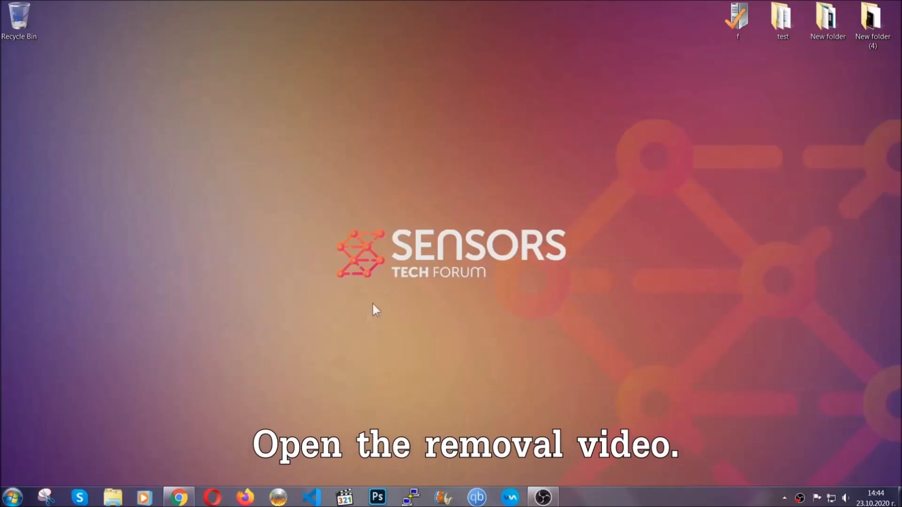
Bring the Chrome window with the 'How to Remove a Ransomware Virus (Windows)' video to the front.
click(179, 499)
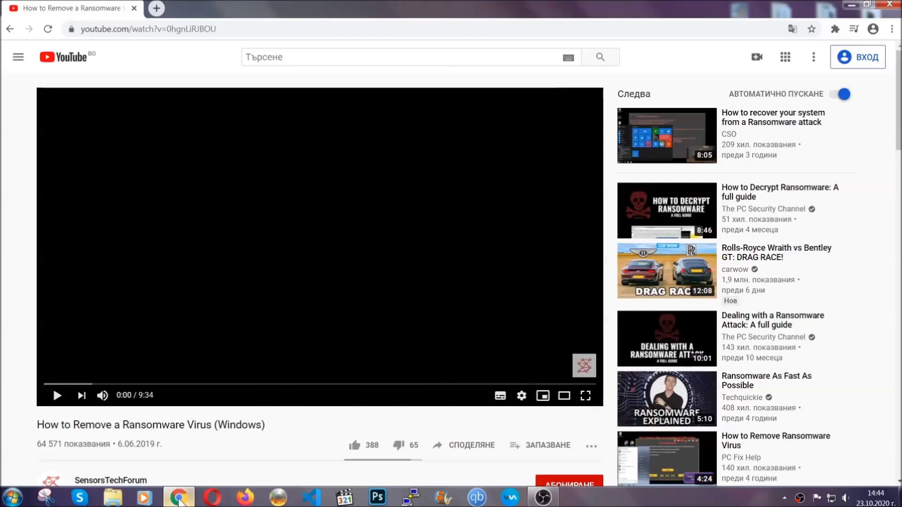
Follow the SensorsTechForum link in the video description and launch the downloaded SpyHunter-Installer.exe.
scroll(165, 384, down, 4)
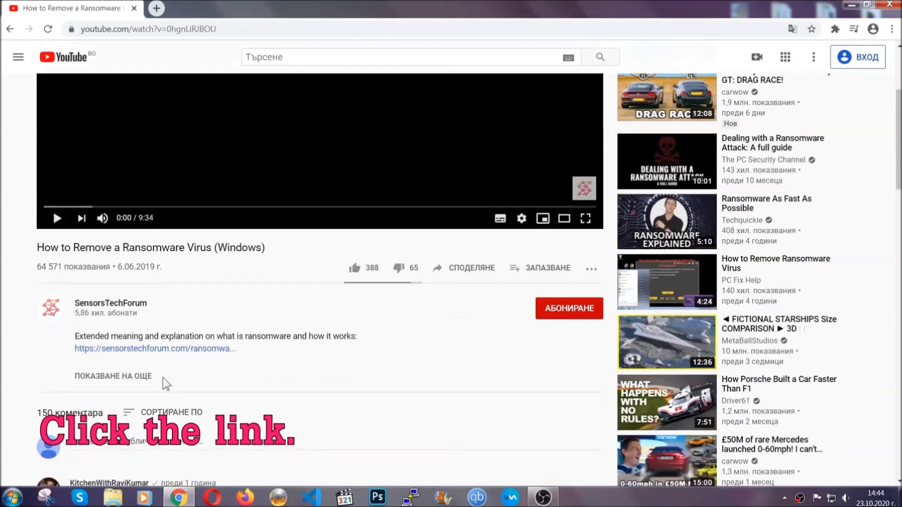
click(180, 350)
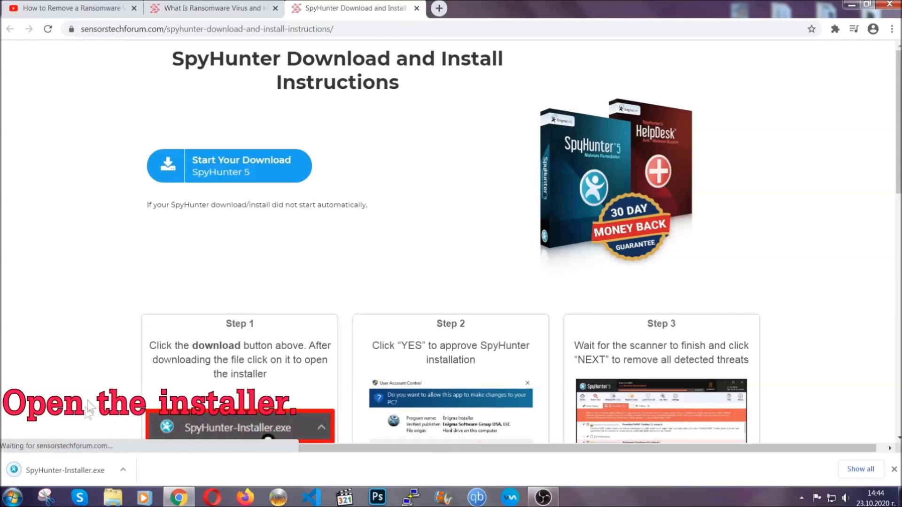
click(64, 469)
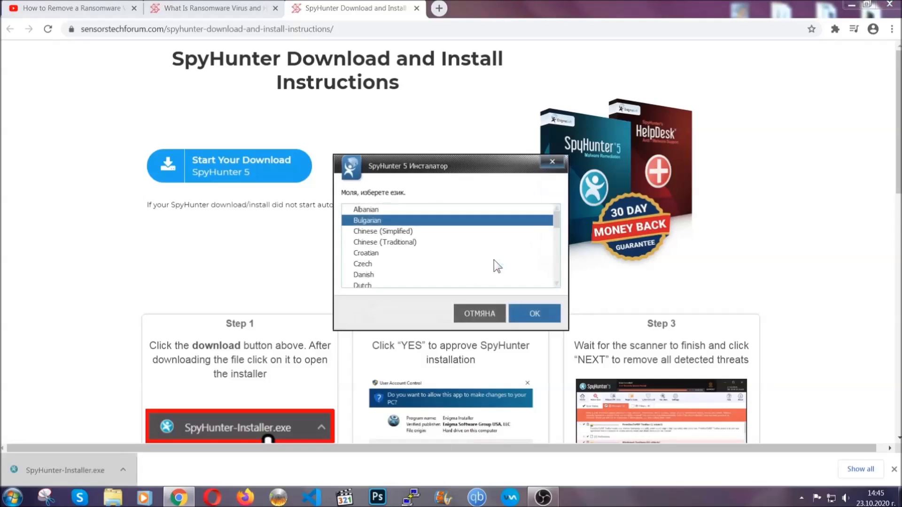
Install SpyHunter 5 in English, accepting the EULA and Privacy Policy, then finish the installer.
scroll(464, 257, down, 2)
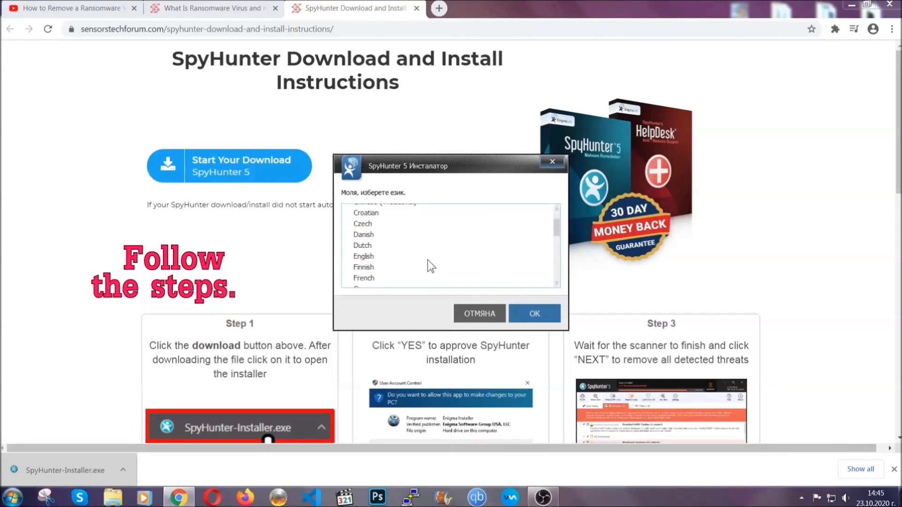
click(428, 258)
click(523, 313)
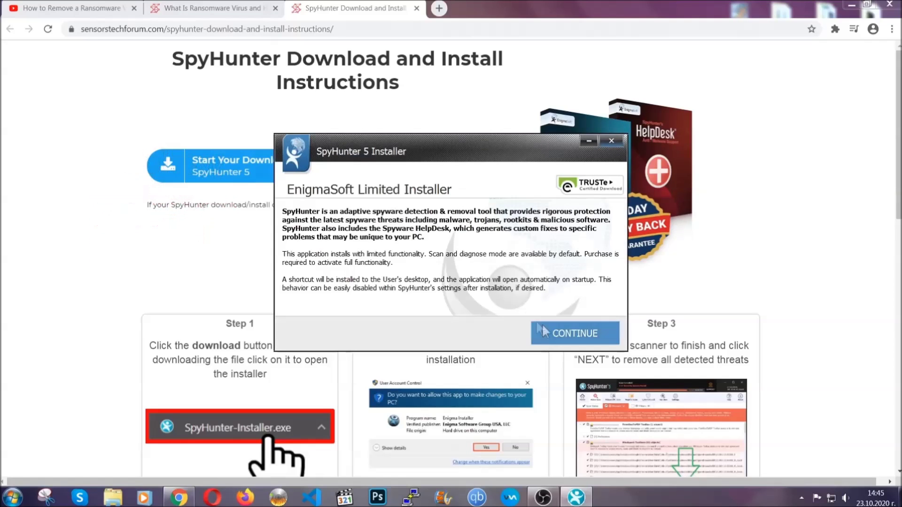
click(544, 332)
click(517, 304)
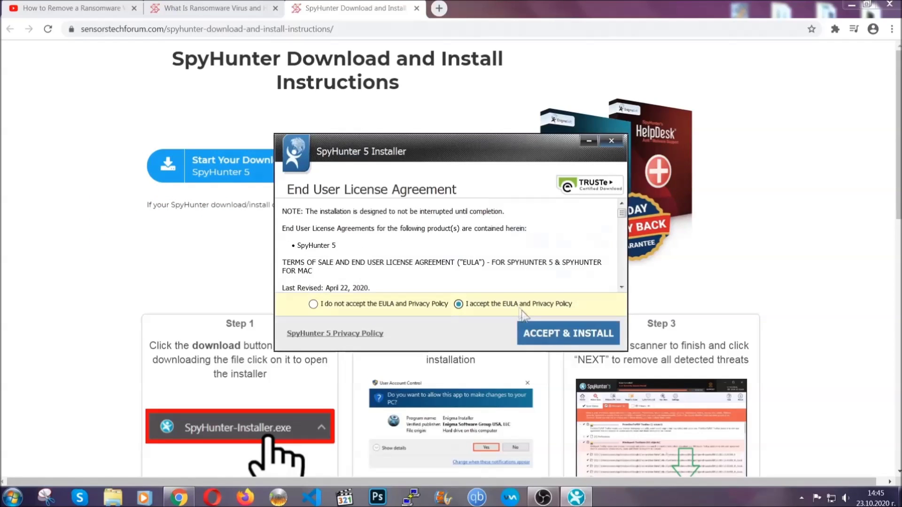
click(539, 334)
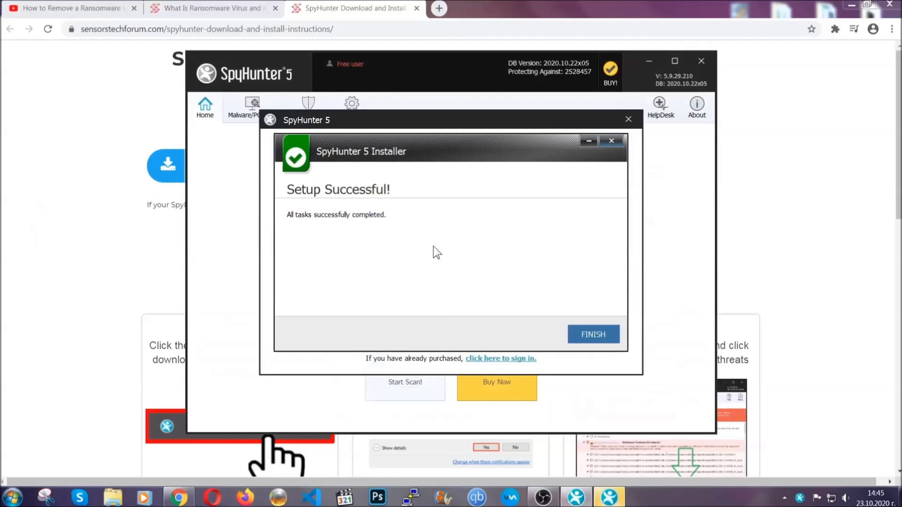
click(577, 336)
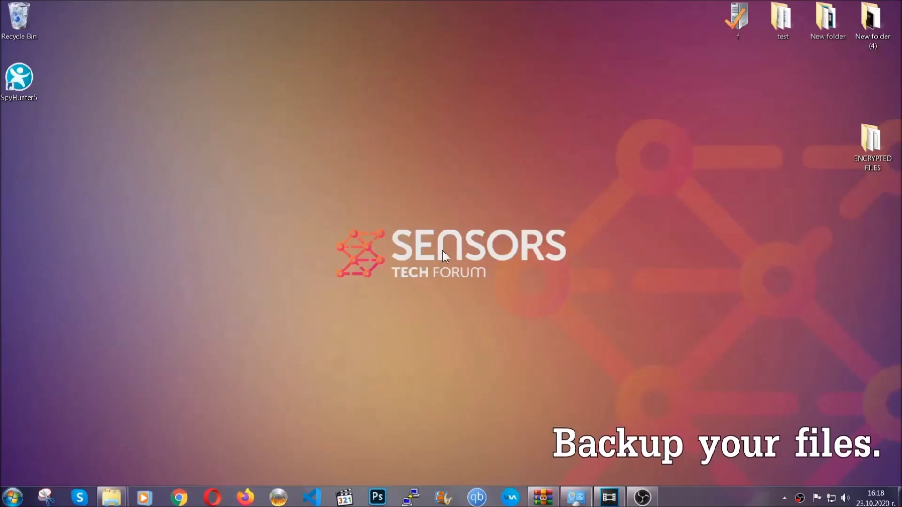
Copy all six .efji files from the ENCRYPTED FILES folder.
double_click(866, 145)
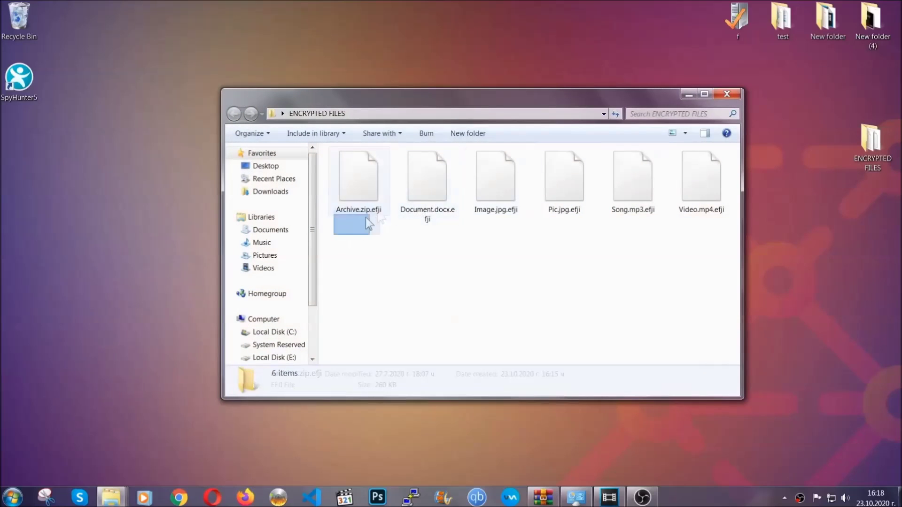
drag(365, 218, 705, 168)
right_click(706, 167)
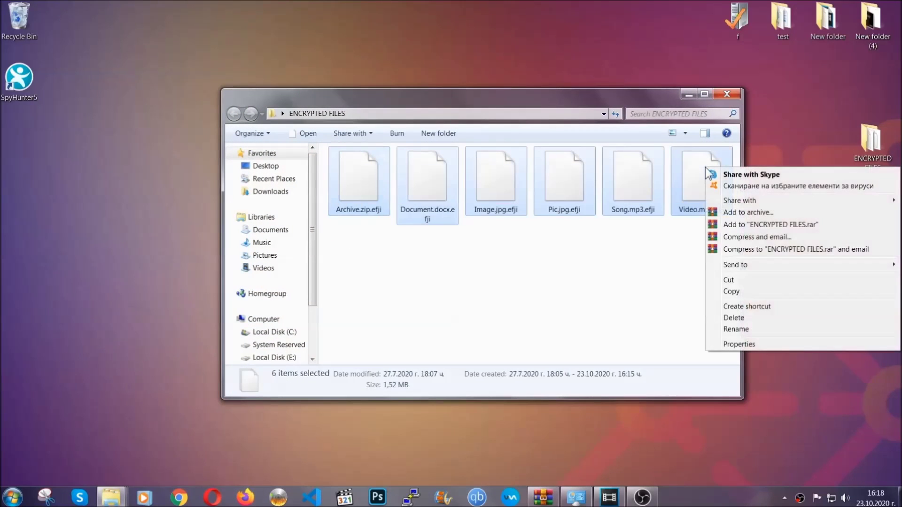
click(730, 292)
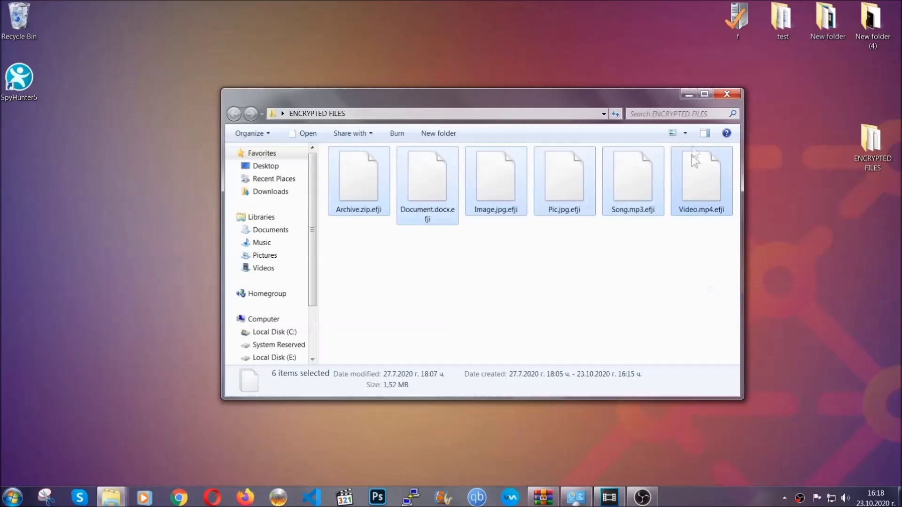
Paste the six copied files onto FLASH DRIVE (H:) and close its window.
click(690, 94)
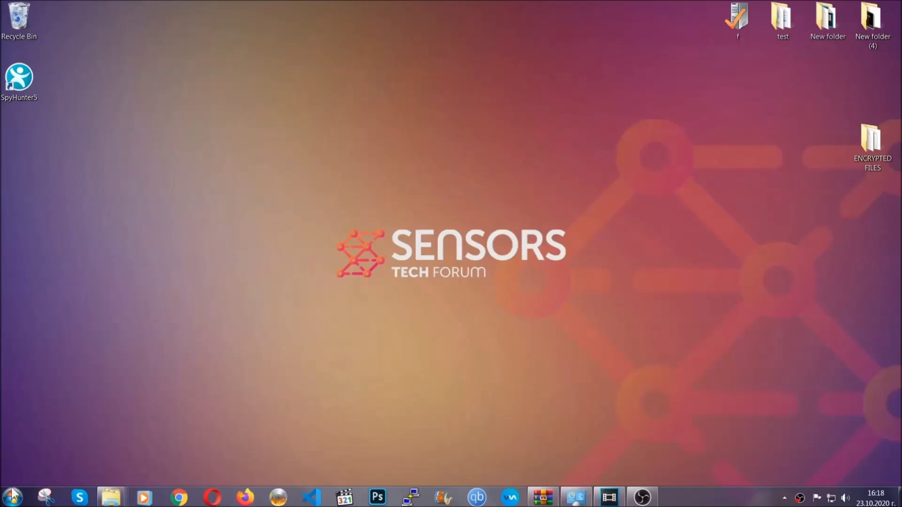
click(13, 497)
click(172, 352)
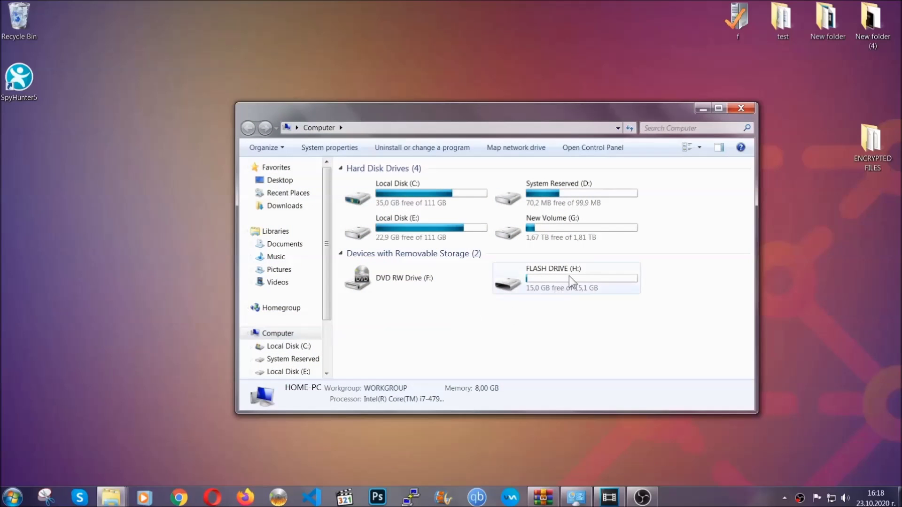
double_click(569, 276)
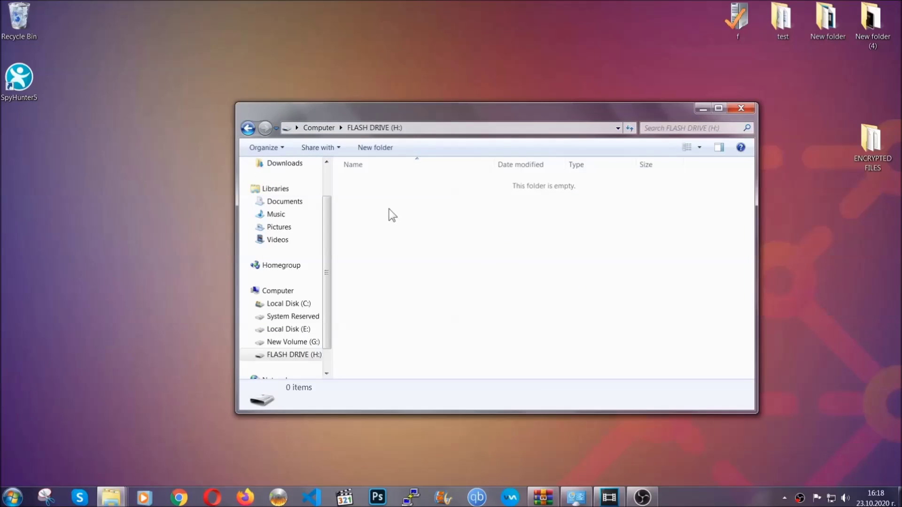
right_click(389, 209)
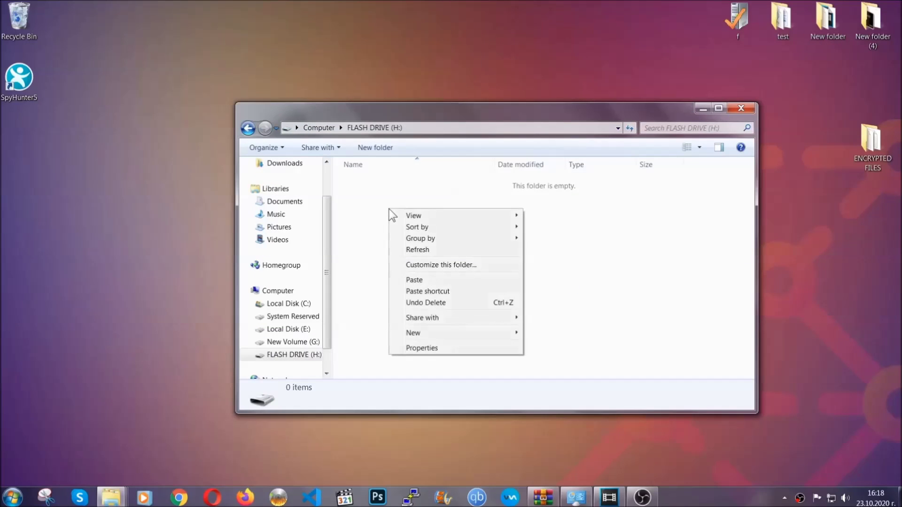
click(411, 281)
click(410, 281)
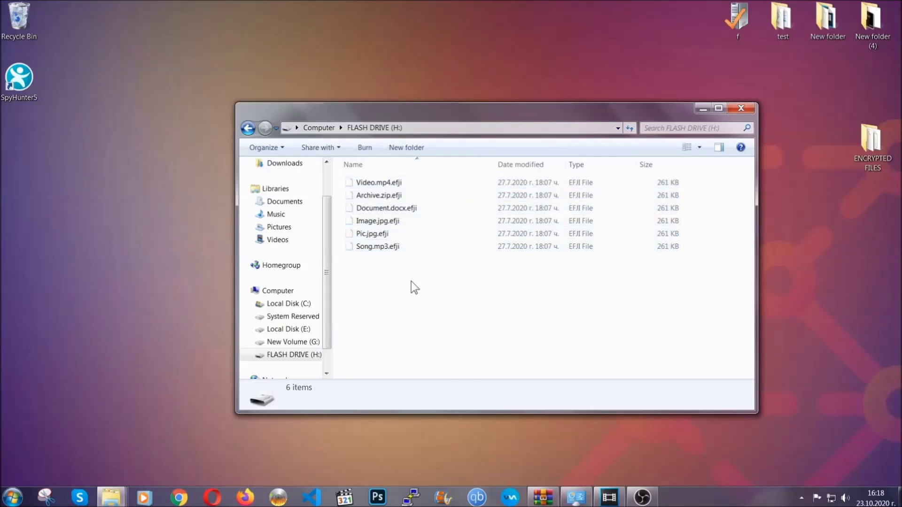
click(742, 109)
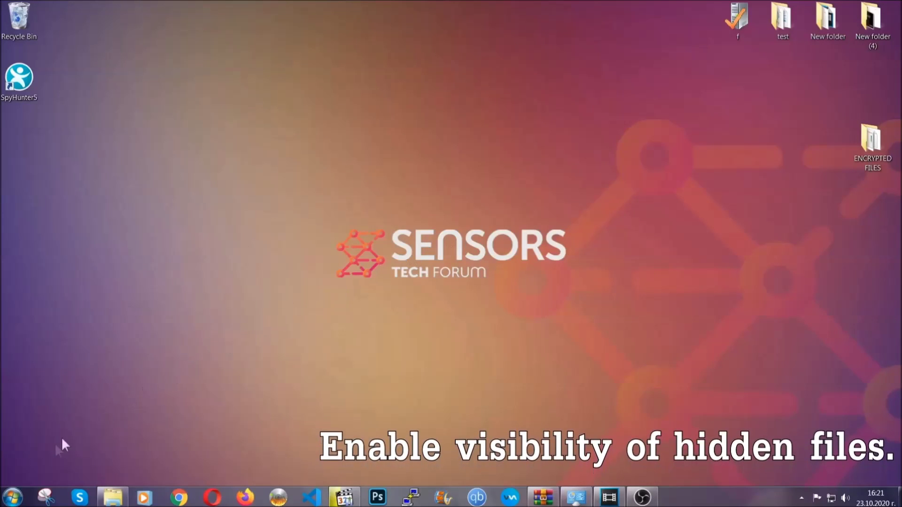
Search 'hidden files and folders' and enable Show hidden files, folders, and drives, applying it.
click(12, 497)
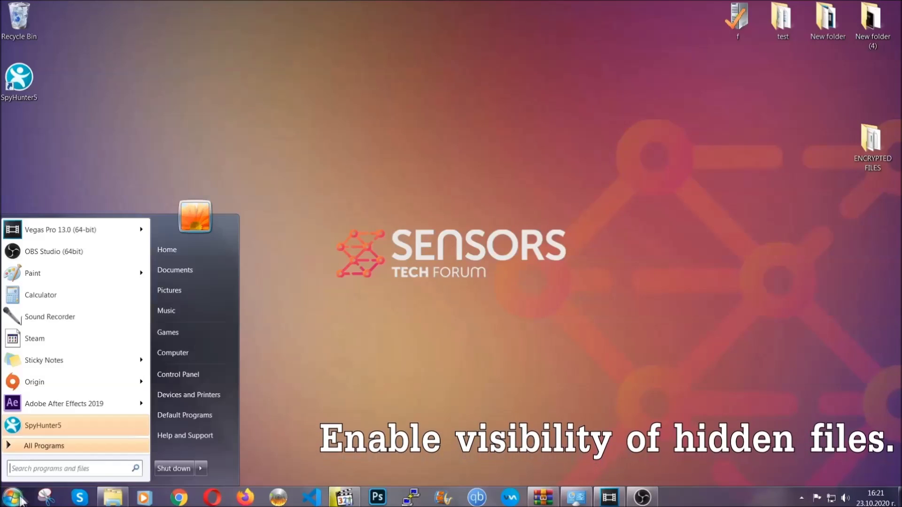
click(38, 459)
text(showh)
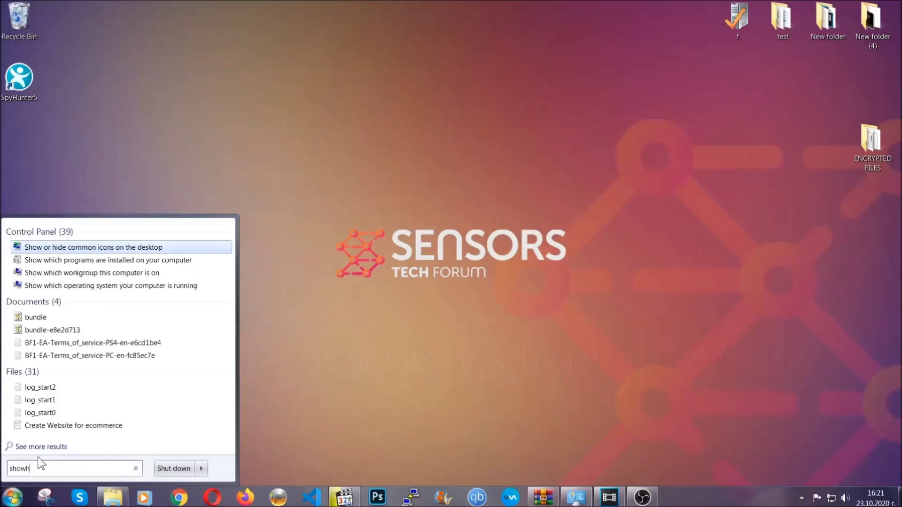
key(BackSpace)
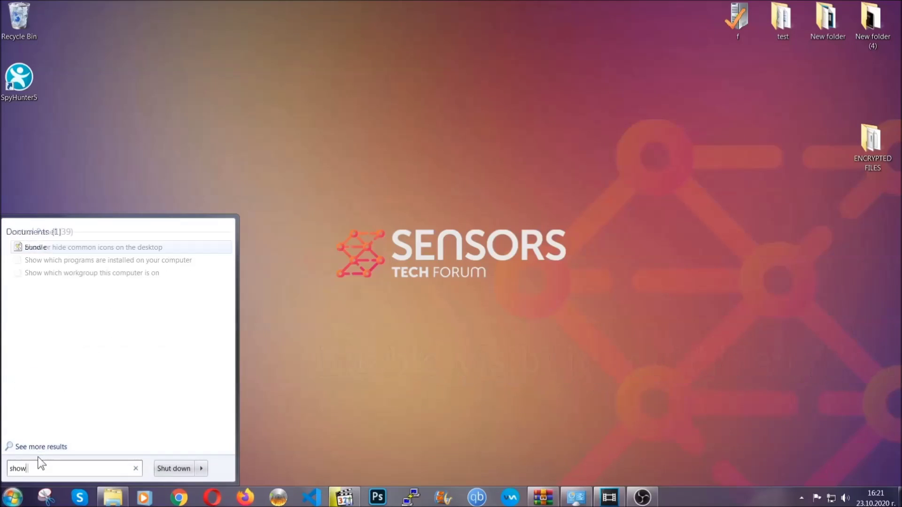
text(hidden files and folders)
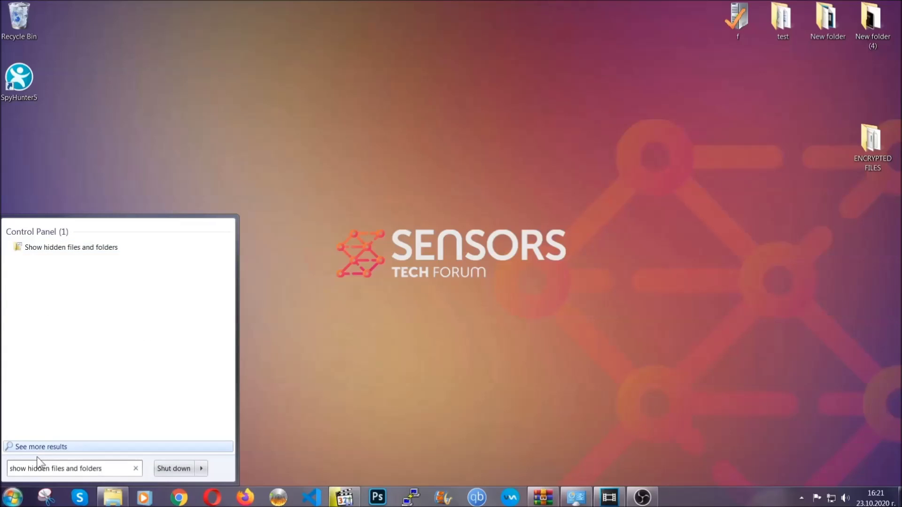
click(107, 249)
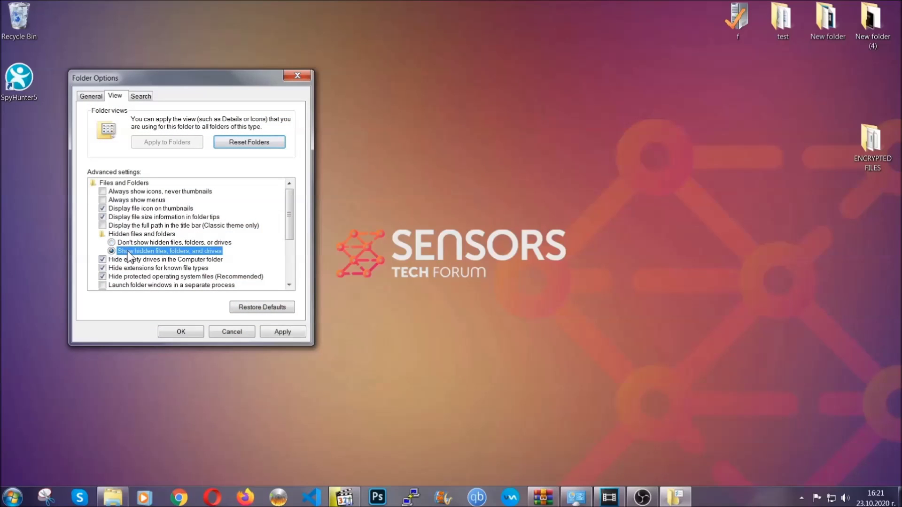
click(281, 332)
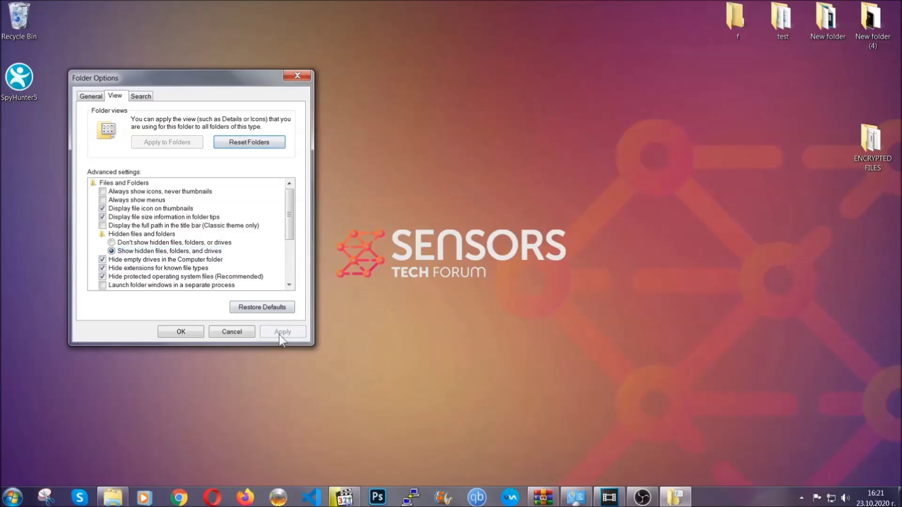
click(181, 332)
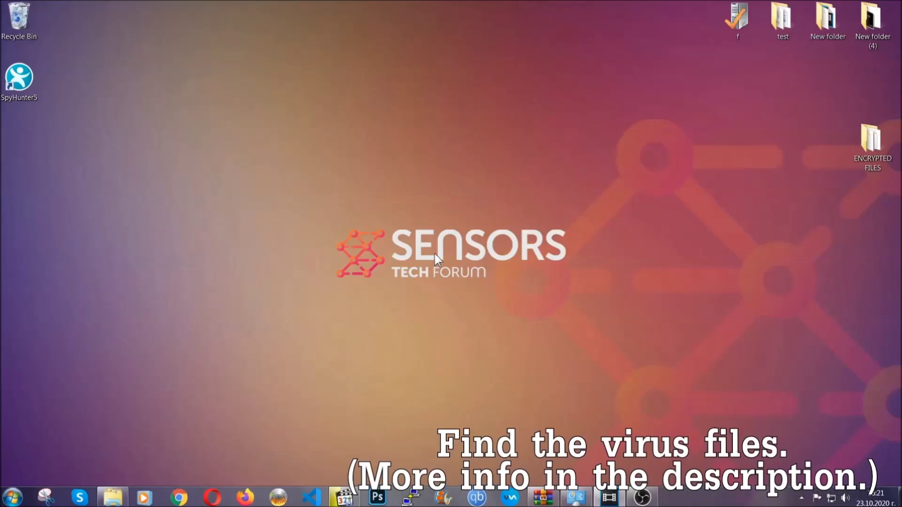
click(12, 497)
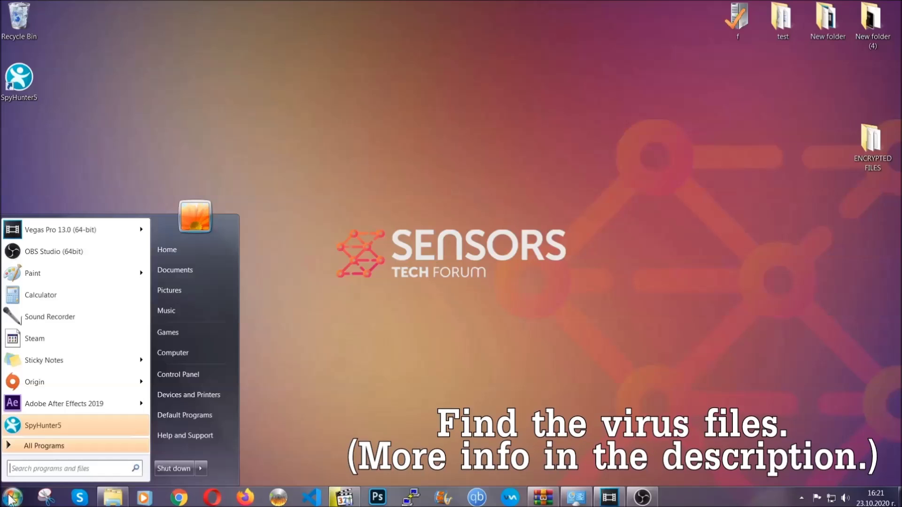
Search the whole computer for 'fileextension:exe Example Vir' to find the virus executable.
click(185, 353)
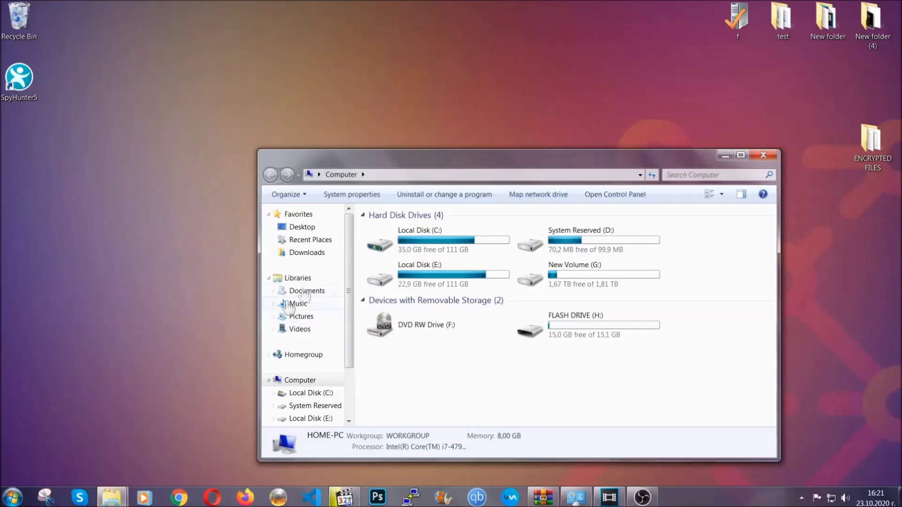
drag(490, 166, 431, 126)
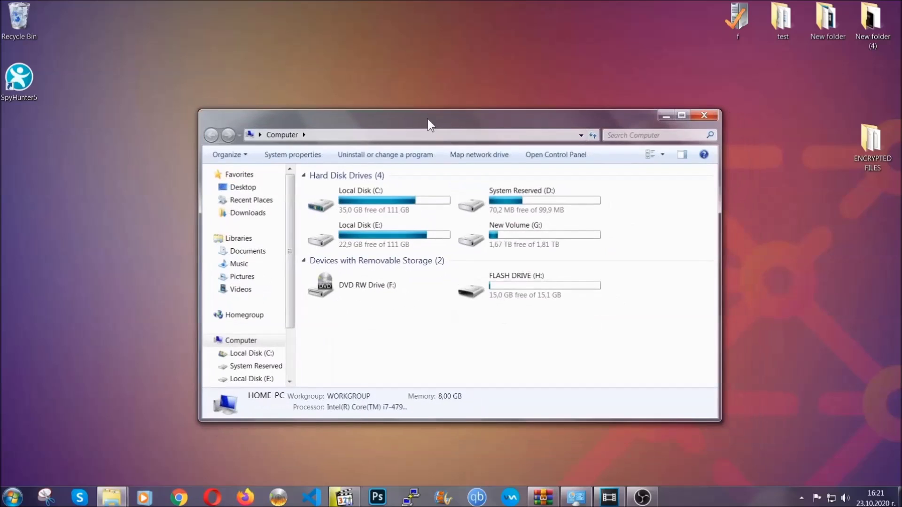
click(613, 135)
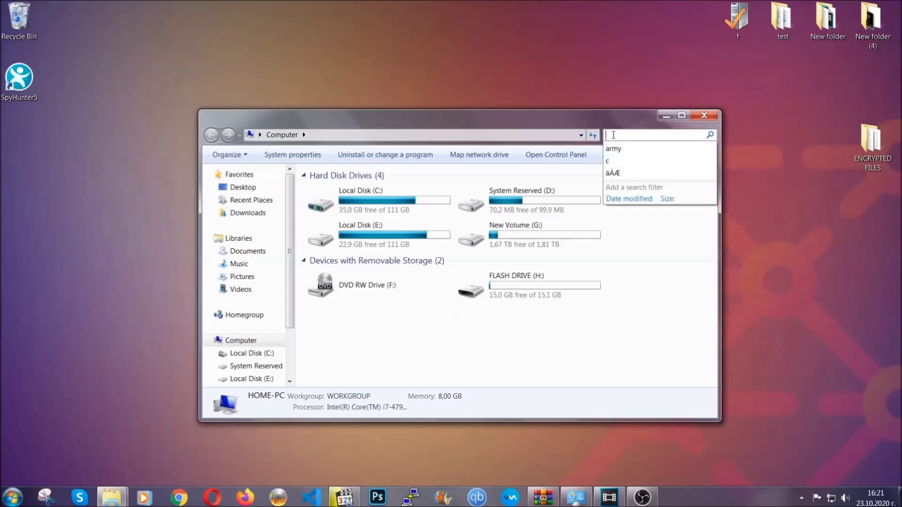
text(file)
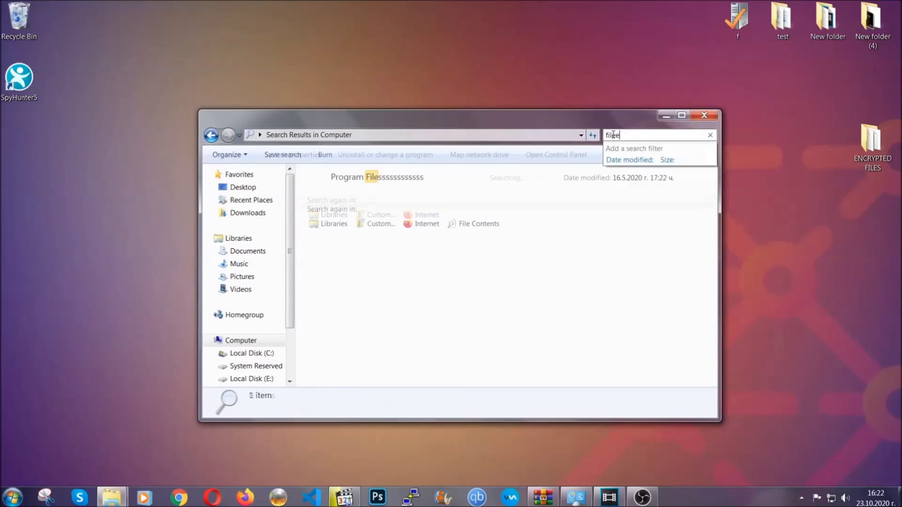
text(extension:exe )
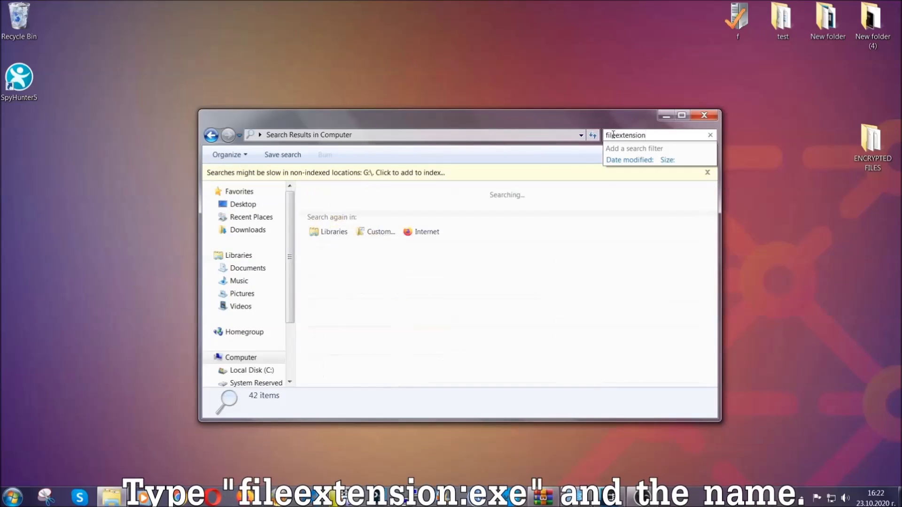
text(E)
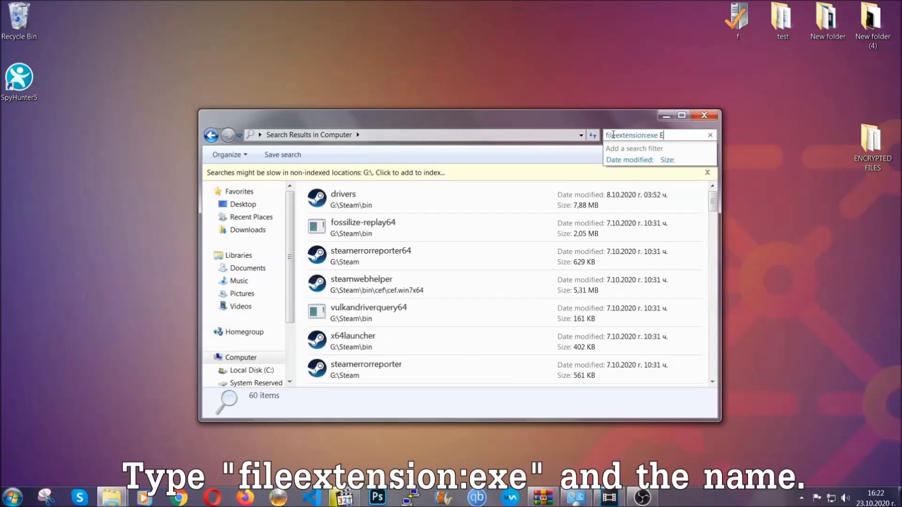
text(xample Virus Name)
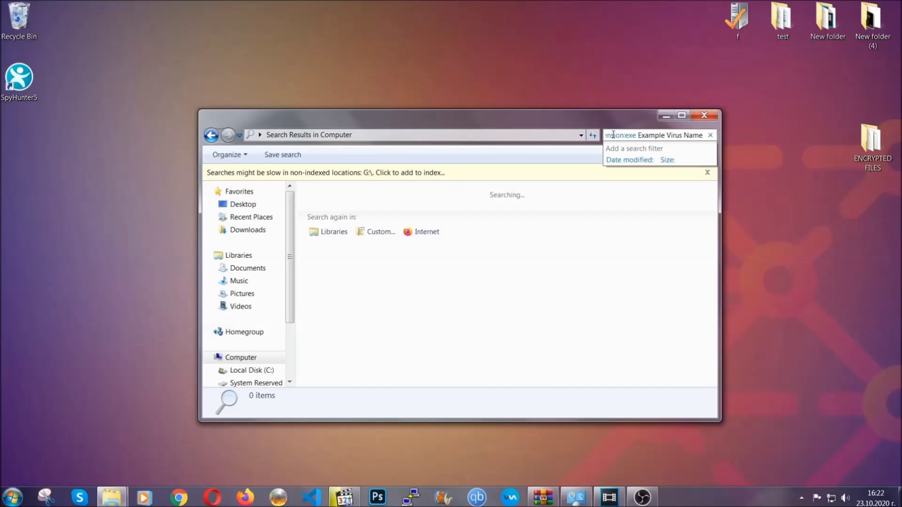
key(Return)
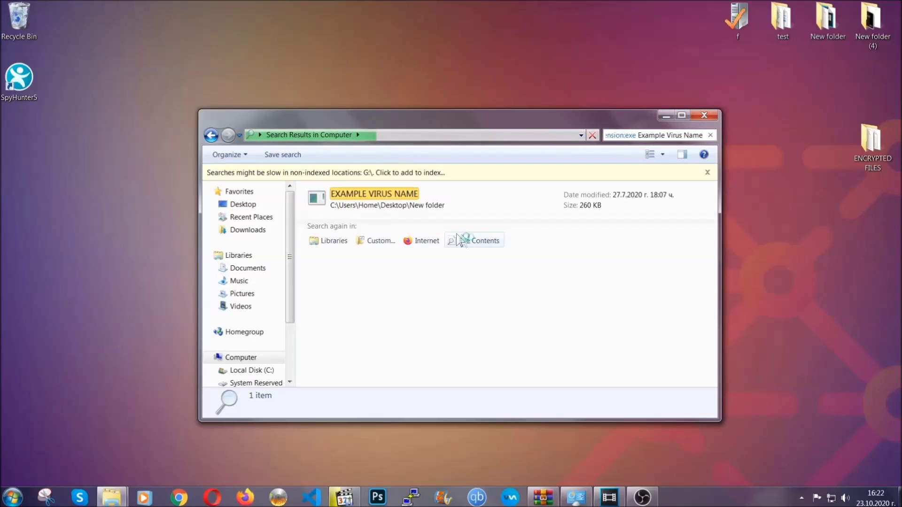
Delete the EXAMPLE VIRUS NAME file to the Recycle Bin and close the search window.
click(394, 192)
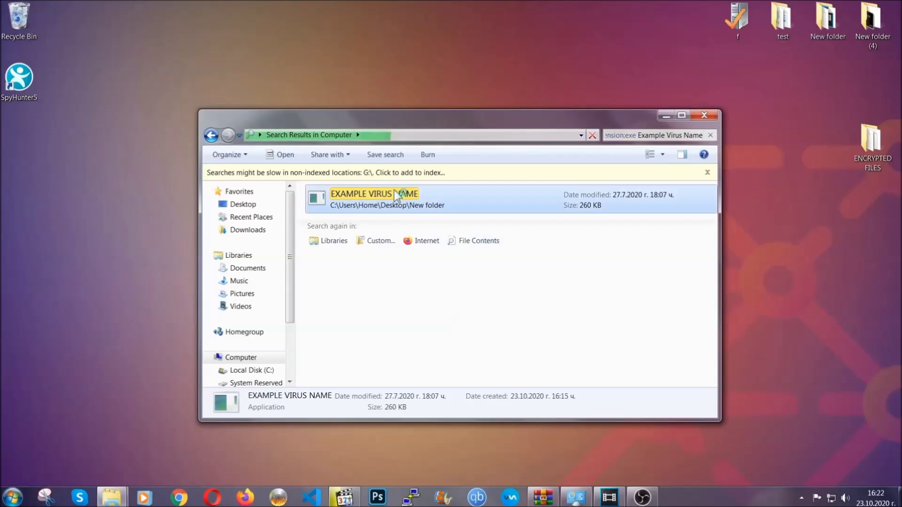
right_click(395, 192)
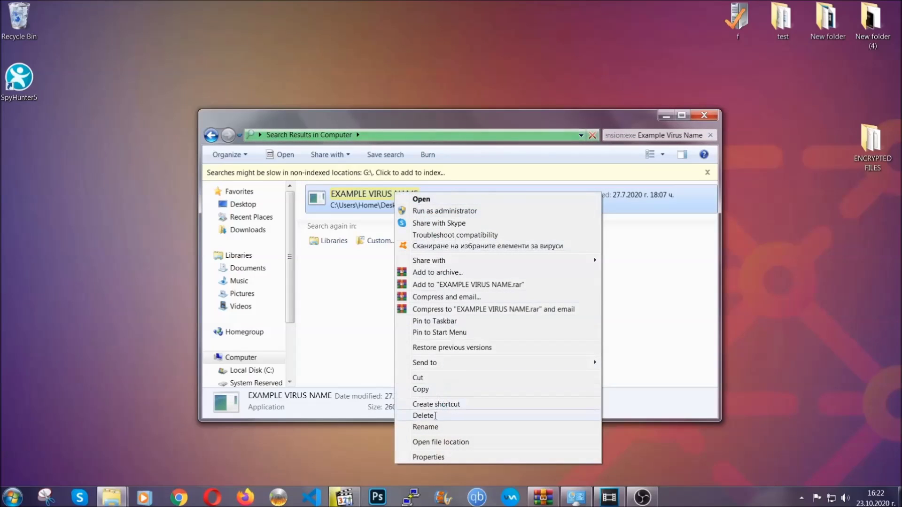
click(435, 416)
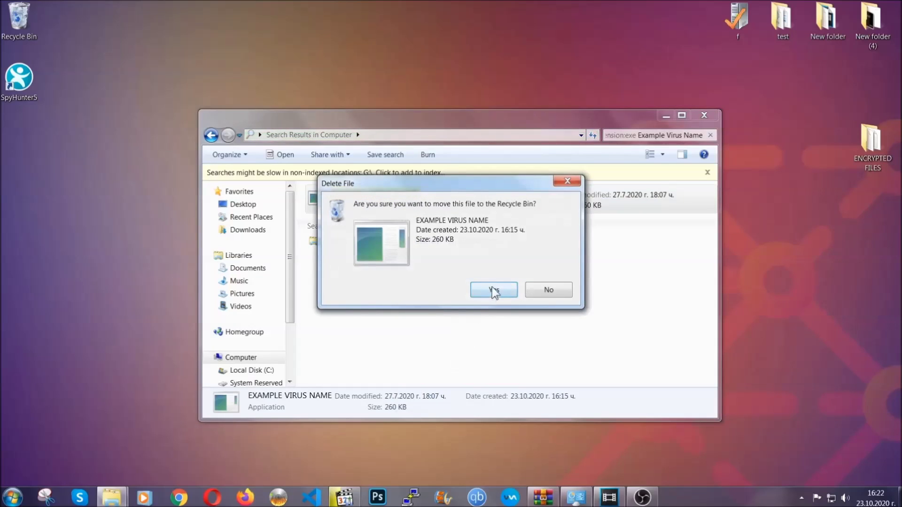
click(492, 289)
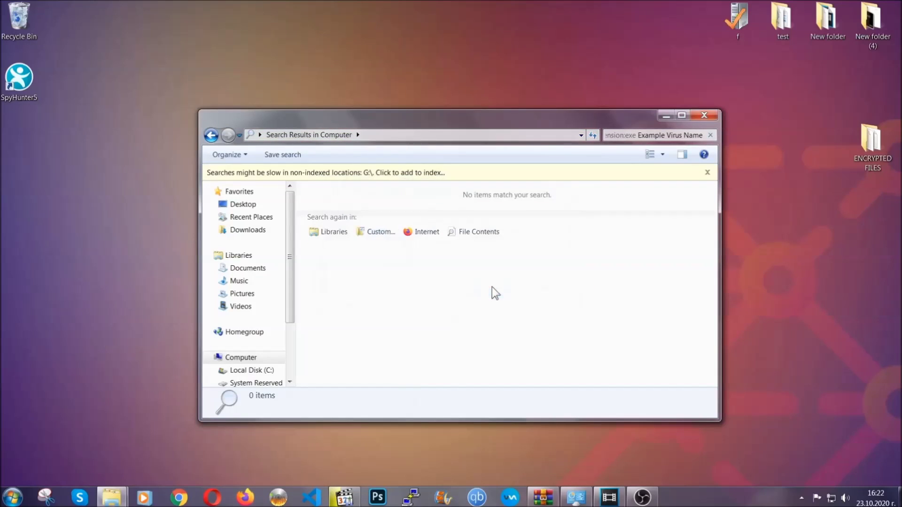
click(705, 115)
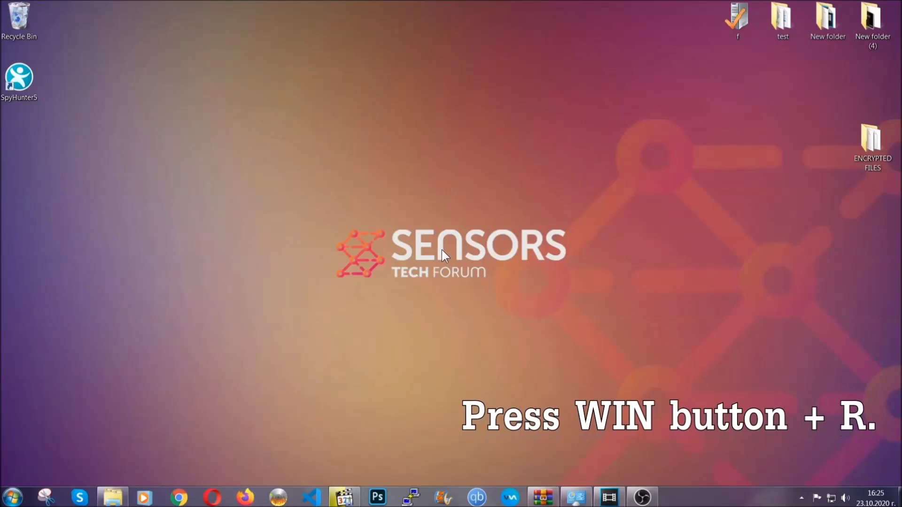
Replace cmd with REGEDIT in the Win+R Run dialog to start Registry Editor.
key(super+r)
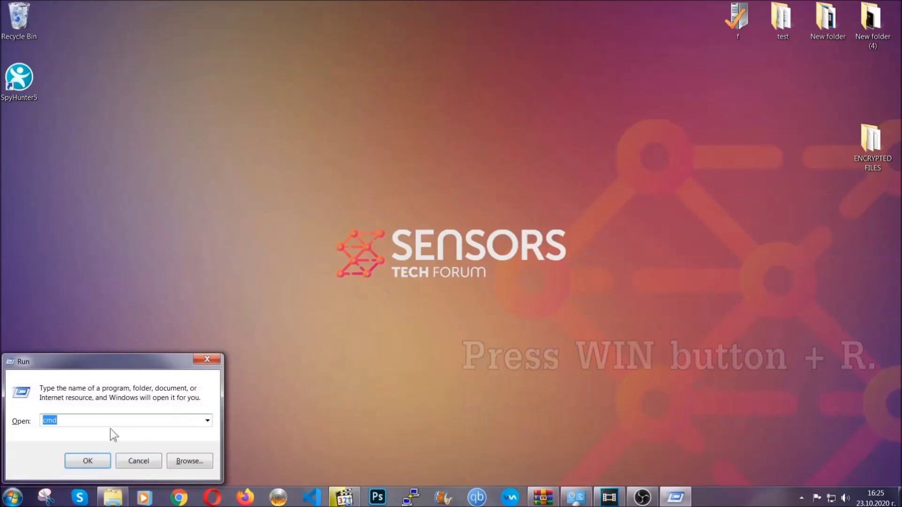
click(85, 425)
drag(85, 425, 11, 424)
text(REGEDIT)
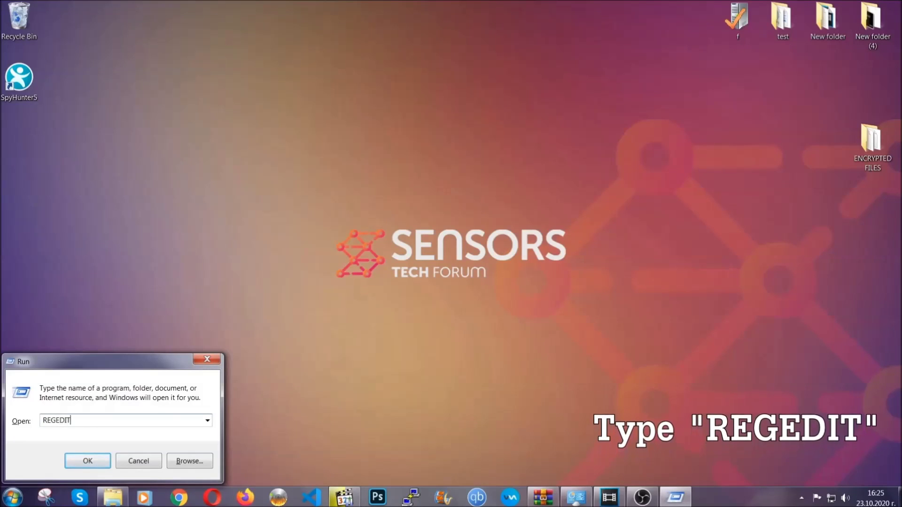
click(77, 459)
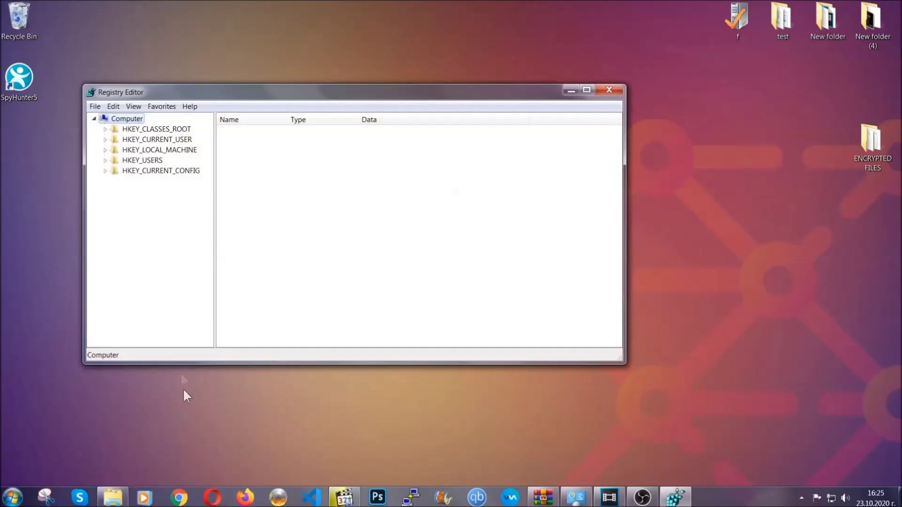
Export the entire registry to the Desktop as a file named BACKUP.
click(95, 107)
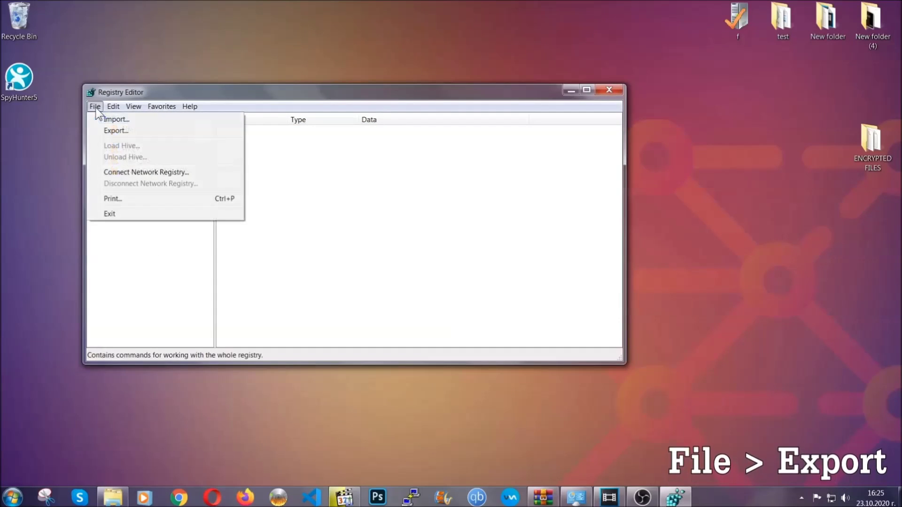
click(117, 130)
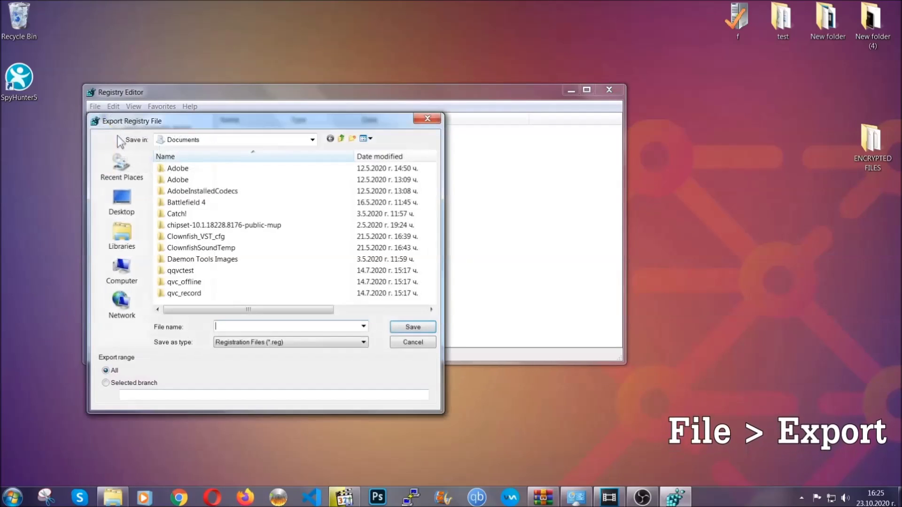
click(117, 198)
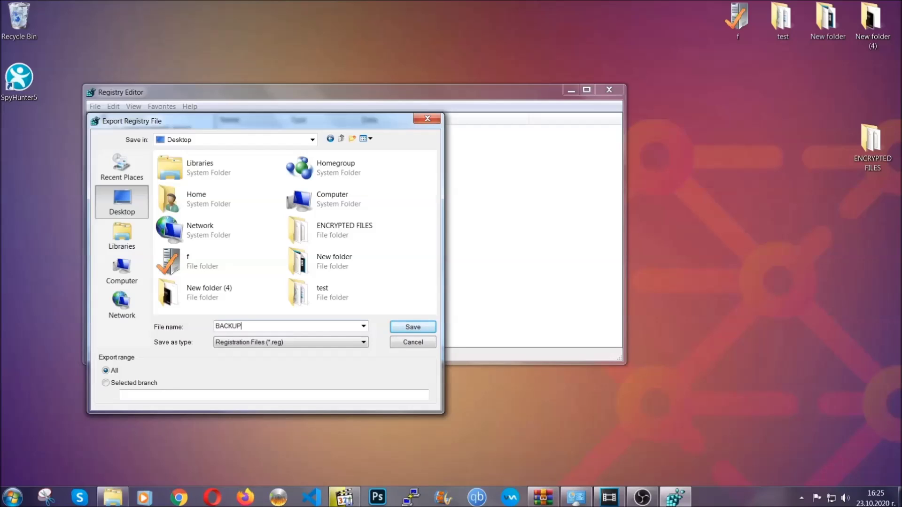
click(407, 329)
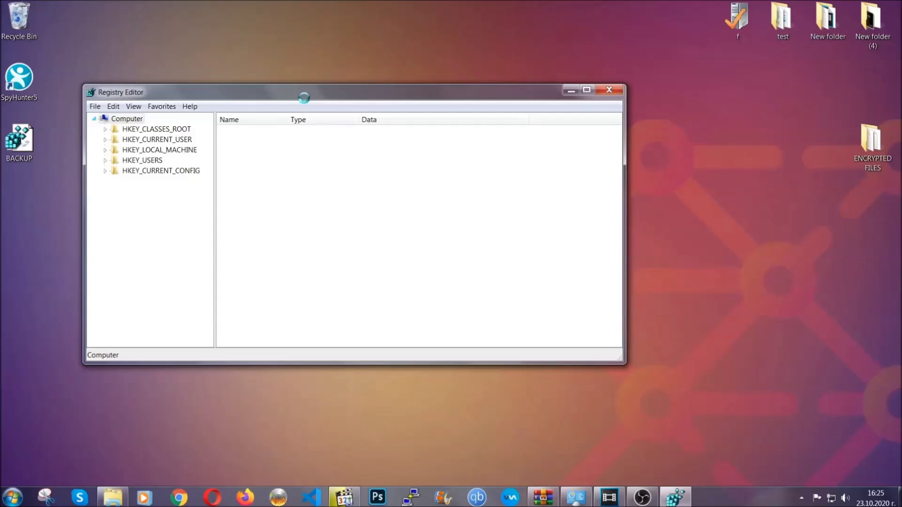
drag(304, 98, 393, 127)
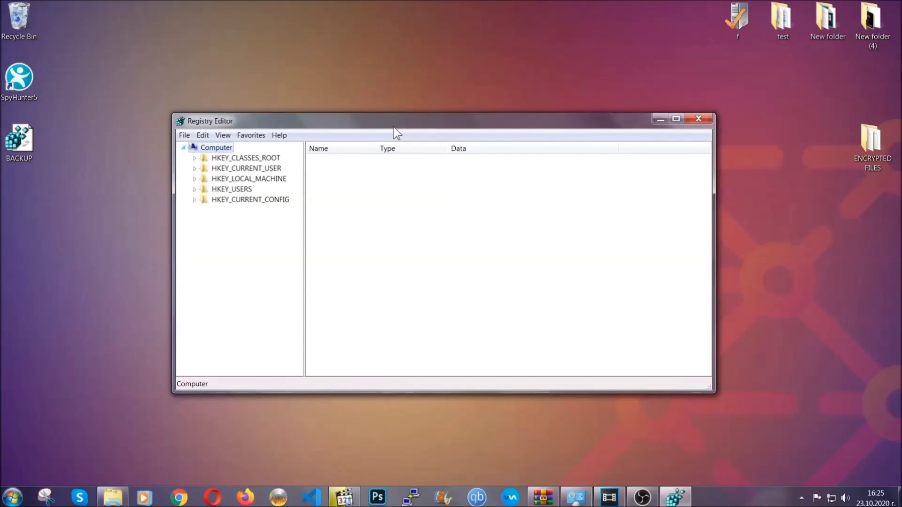
click(183, 135)
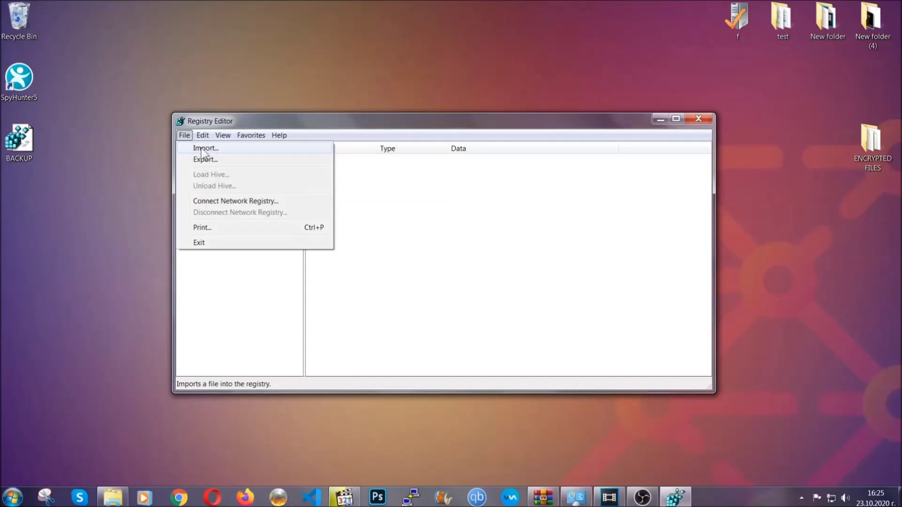
Find the RunOnce key, then select the neighbouring Run key under HKEY_CURRENT_USER CurrentVersion.
click(184, 136)
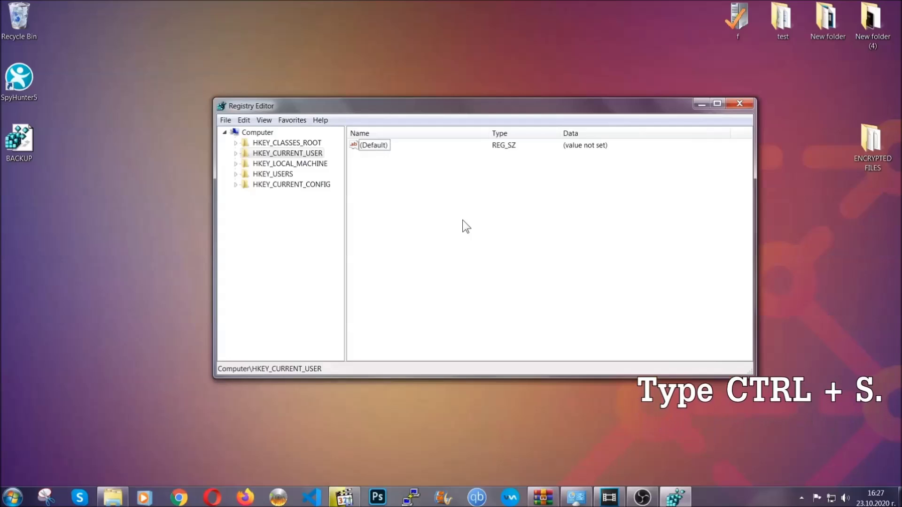
key(ctrl+f)
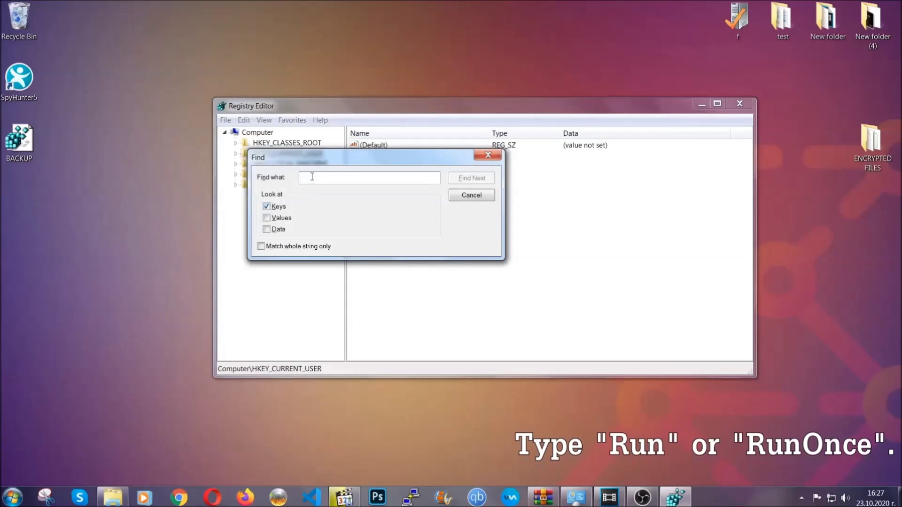
text(RunO)
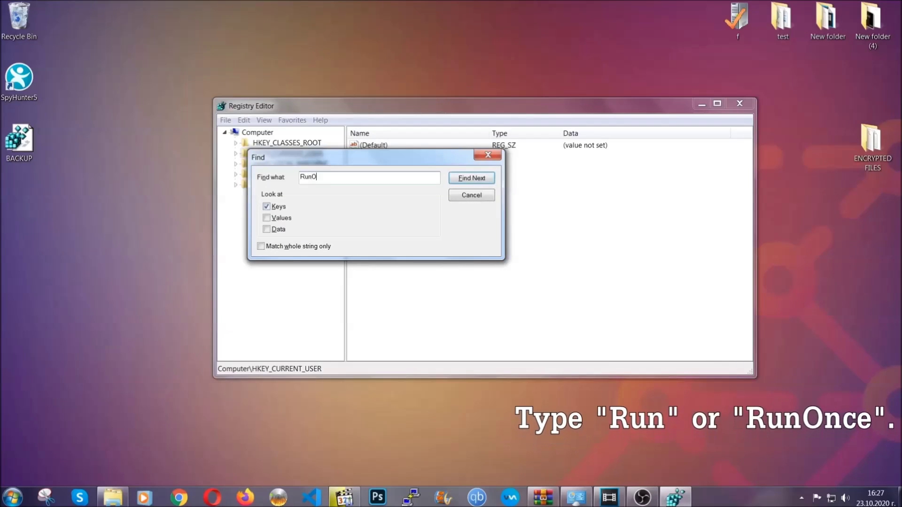
text(nce)
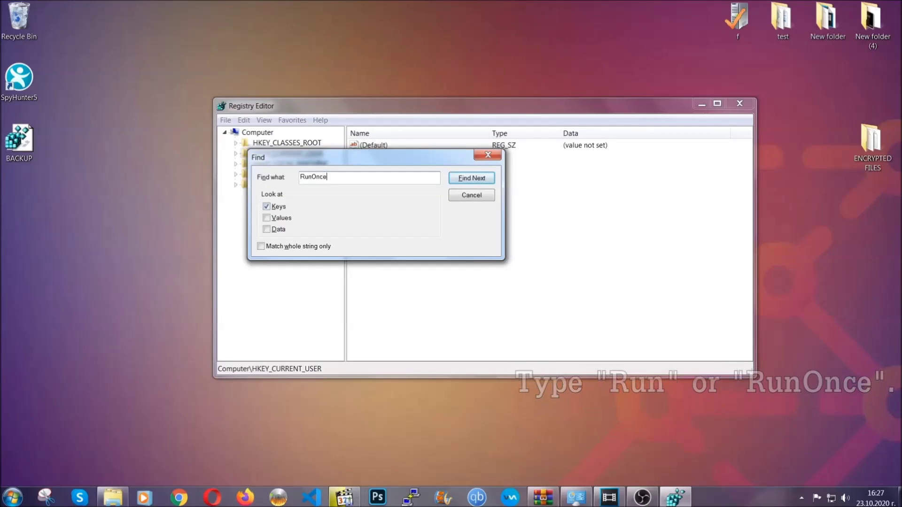
click(482, 180)
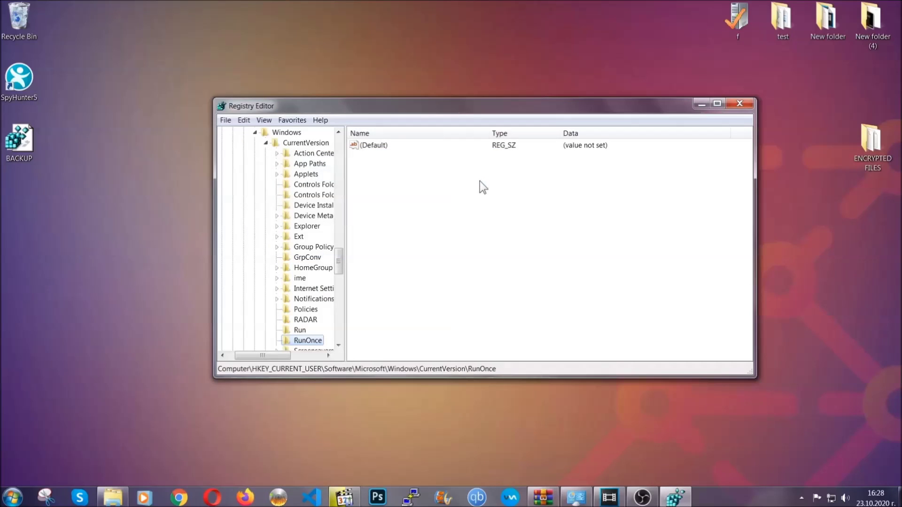
drag(338, 262, 340, 270)
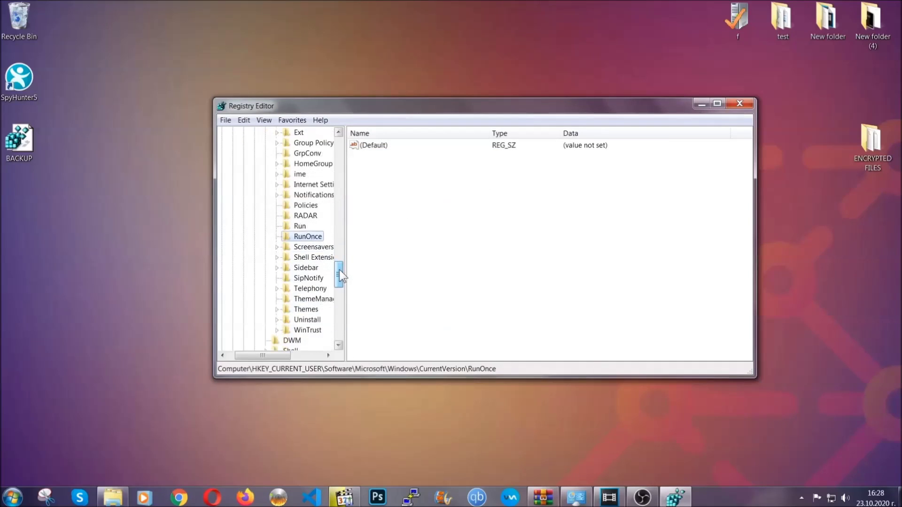
click(299, 226)
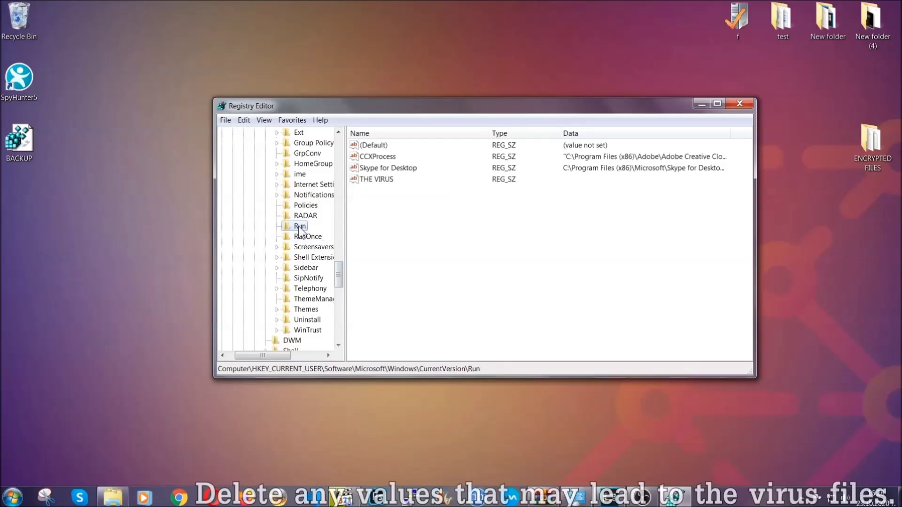
Delete the THE VIRUS value from the Run key, confirming the deletion.
click(370, 180)
right_click(370, 180)
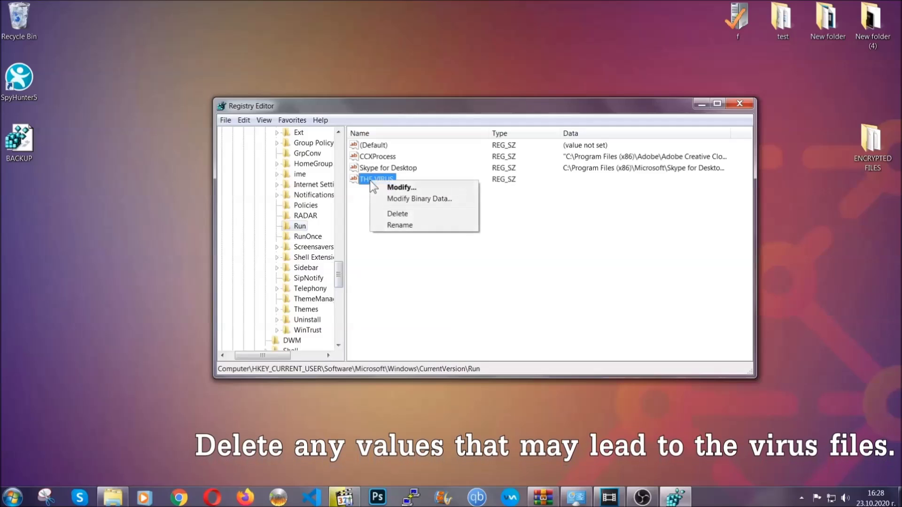
click(390, 214)
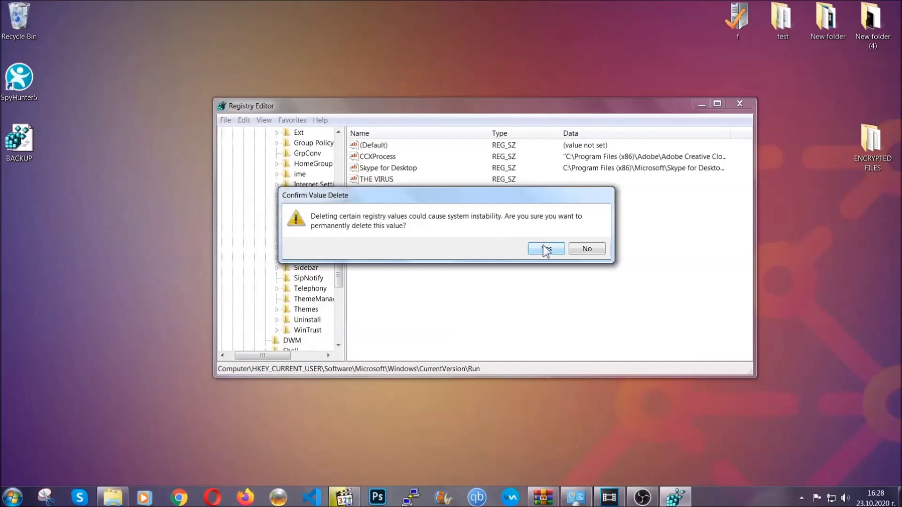
click(546, 250)
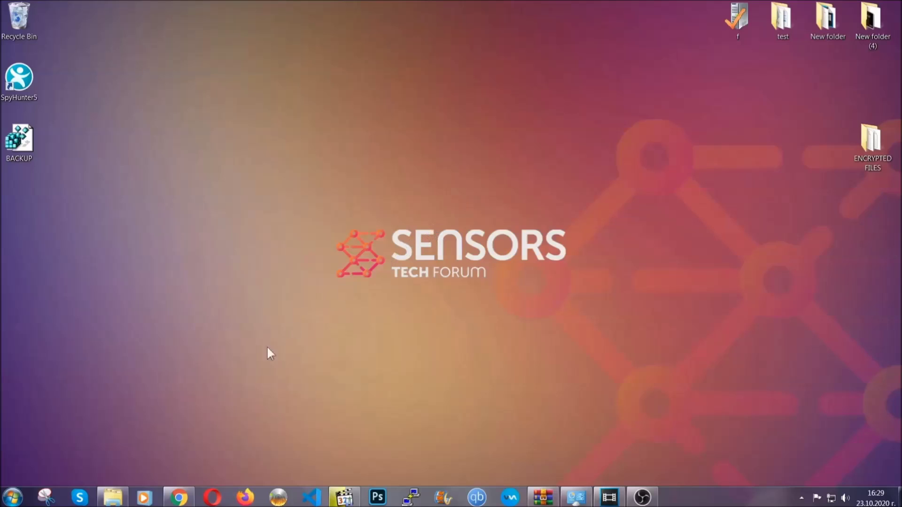
Bring Chrome back up and select the SensorsTechForum article's web address.
click(179, 498)
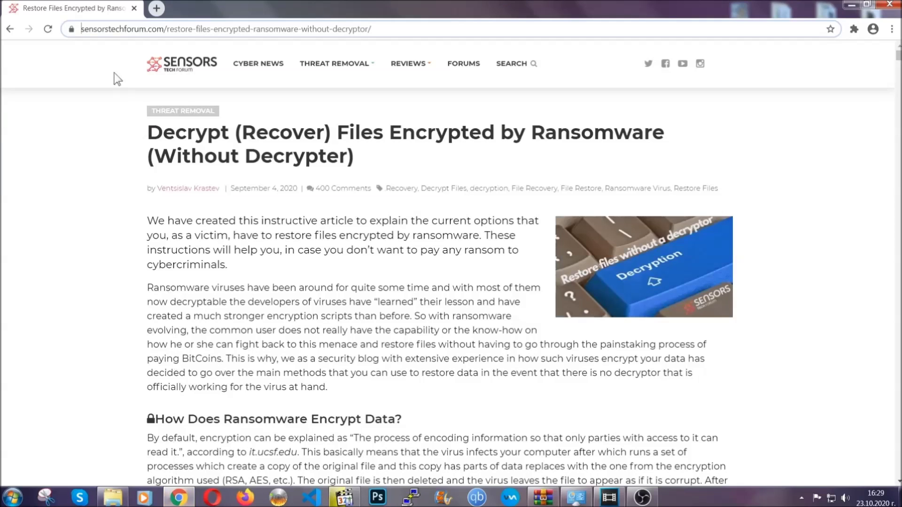
click(82, 29)
drag(82, 29, 407, 33)
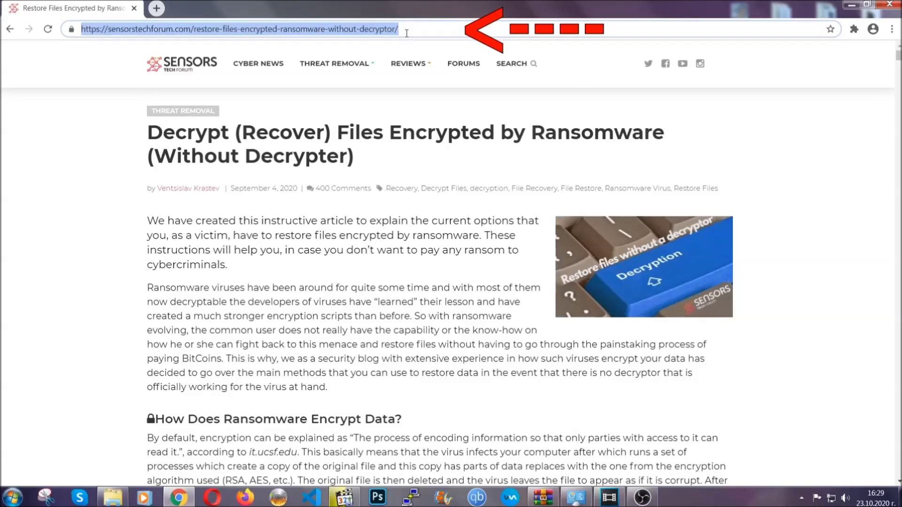
Expand the article's Method 2, Restore Data via Windows Backup, section.
mouse_move(408, 92)
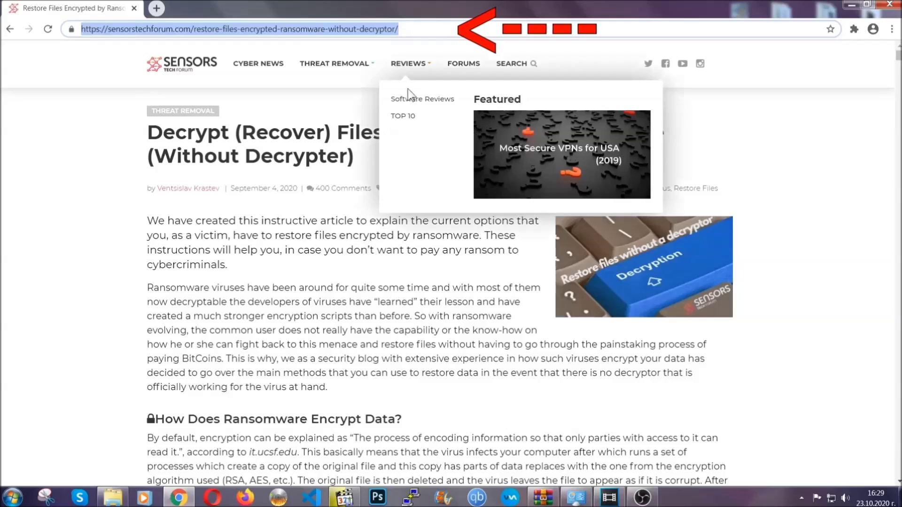
scroll(464, 256, down, 5)
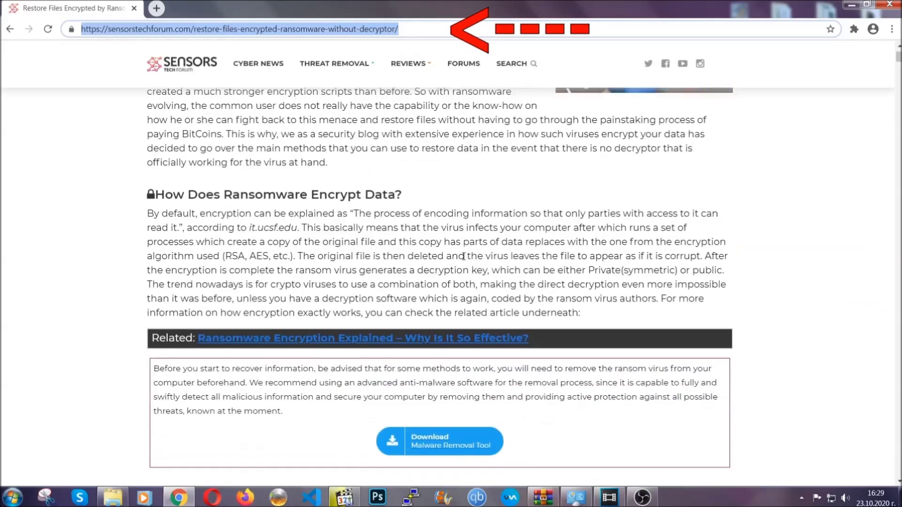
scroll(464, 256, down, 6)
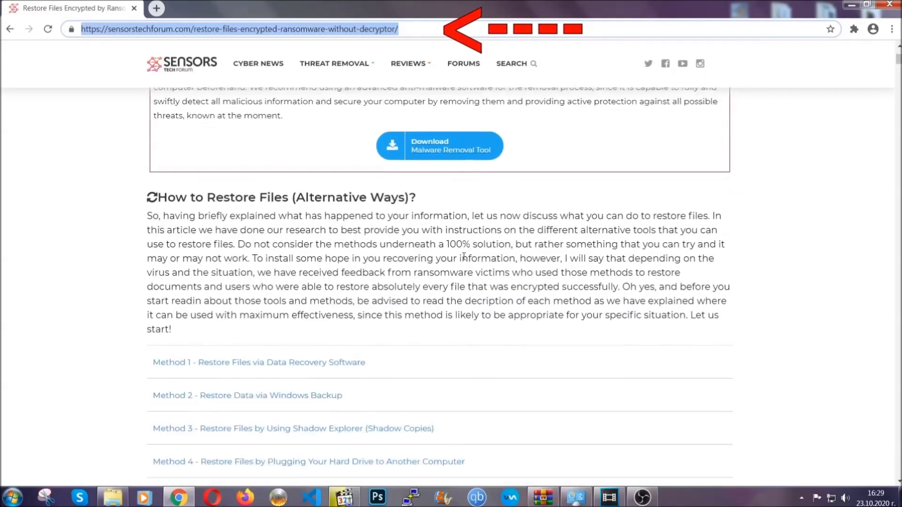
scroll(464, 256, down, 4)
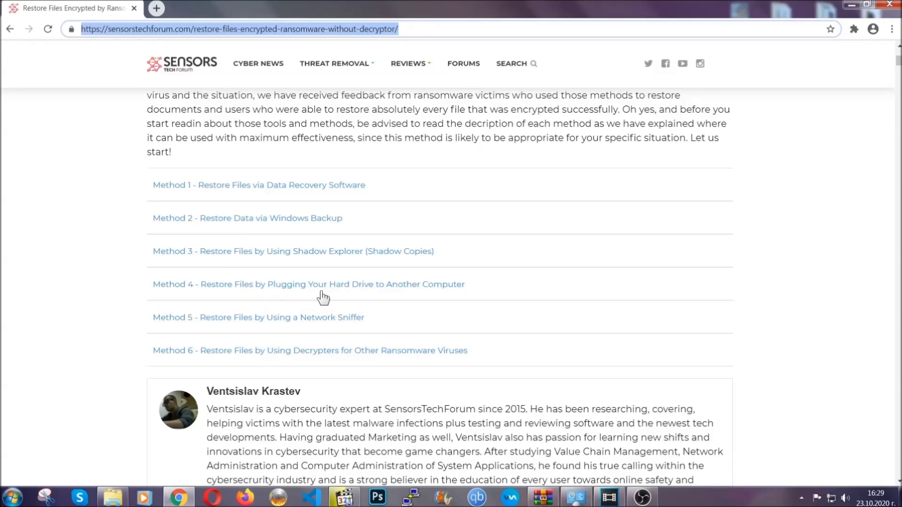
click(281, 218)
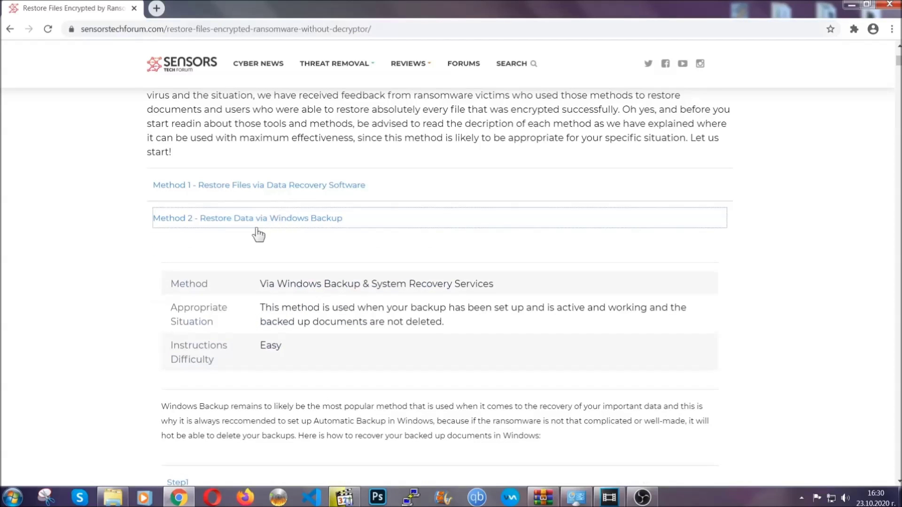
Expand Step1, Step2 and Step3 of the Windows Backup instructions.
drag(261, 281, 318, 350)
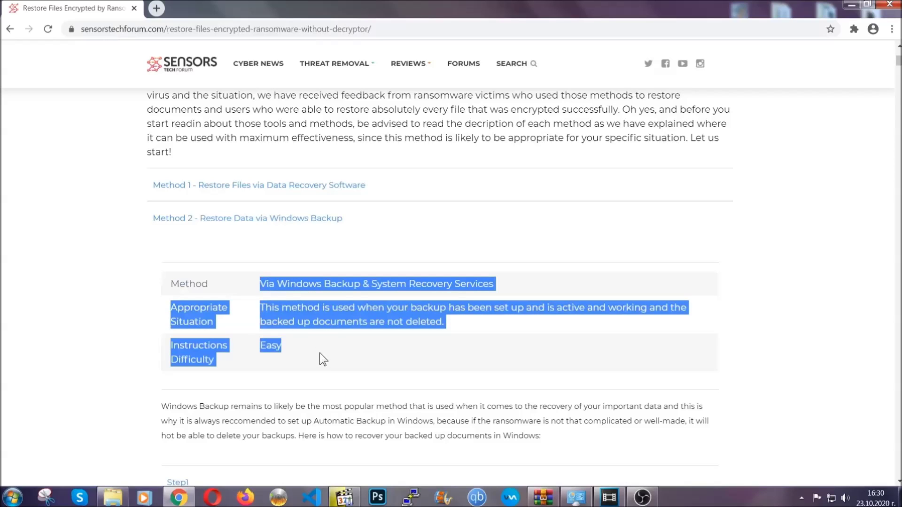
click(322, 351)
scroll(322, 351, down, 4)
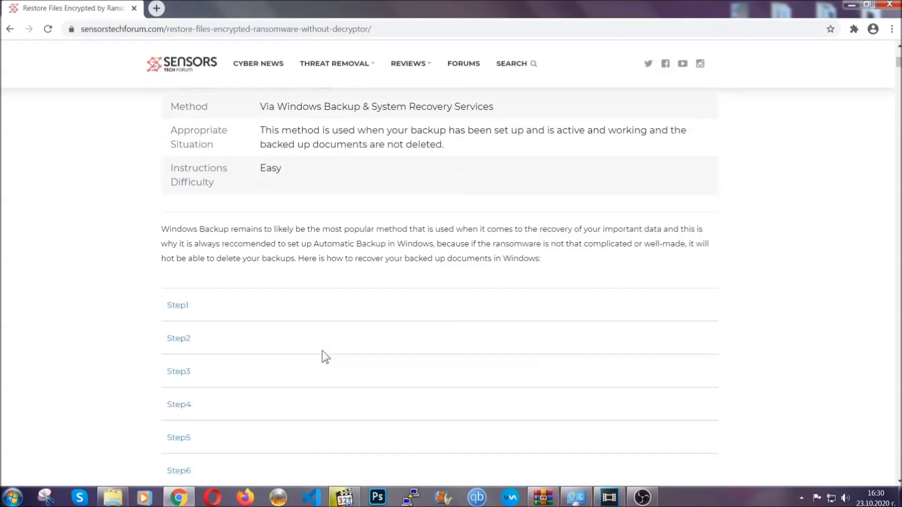
scroll(322, 350, down, 1)
click(187, 247)
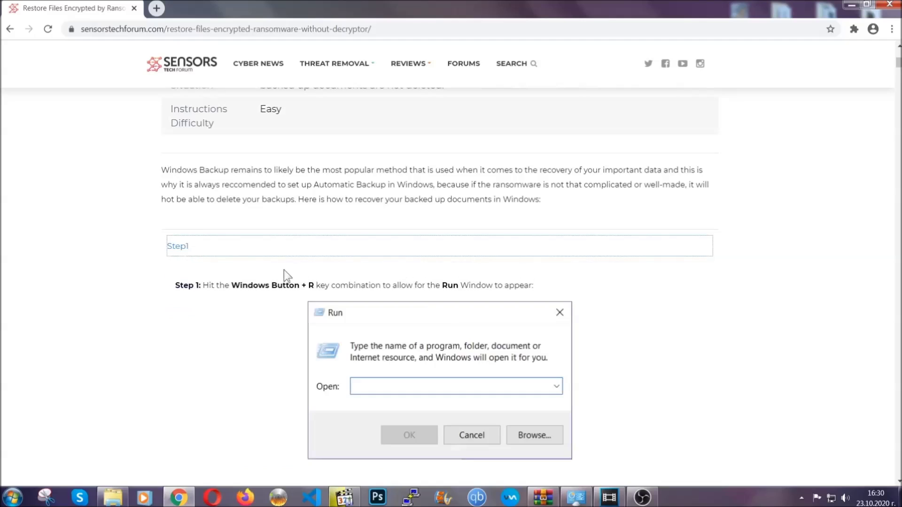
scroll(423, 296, down, 5)
click(212, 295)
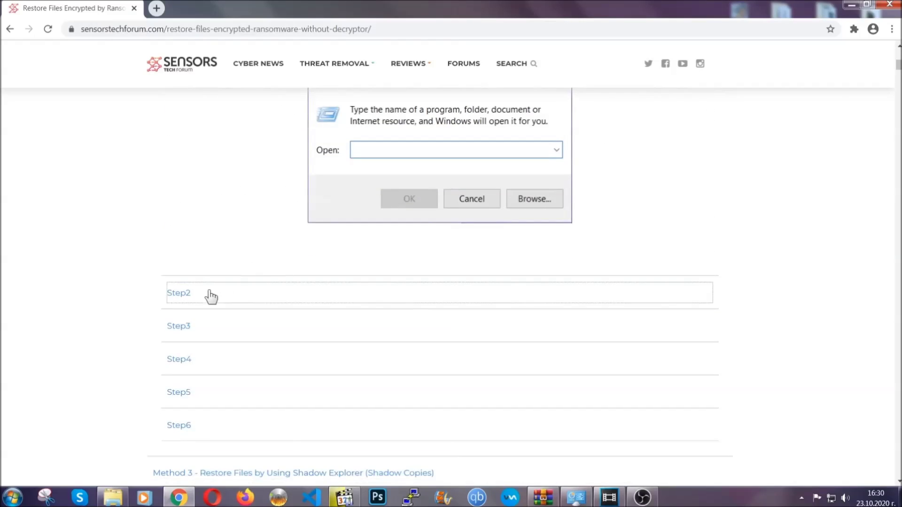
scroll(405, 297, down, 5)
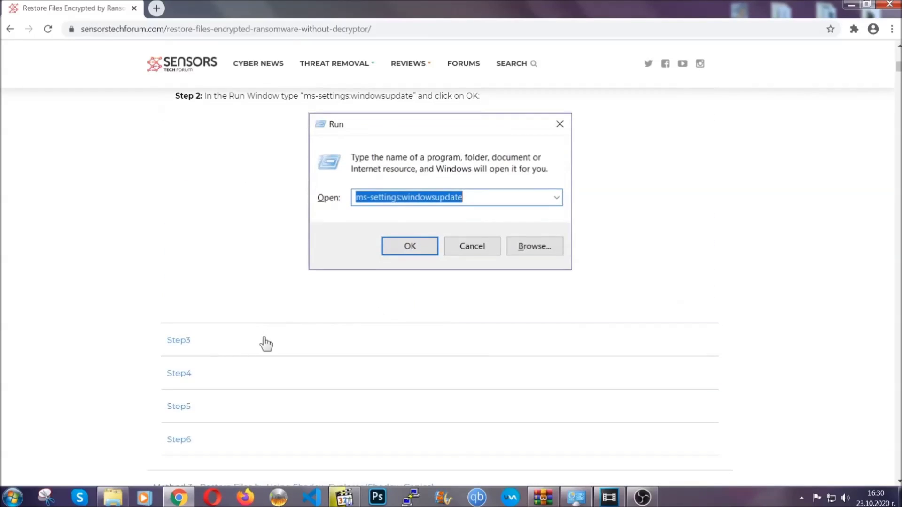
click(266, 344)
Look over the rest of the article, then minimise Chrome to show the desktop.
scroll(398, 319, down, 4)
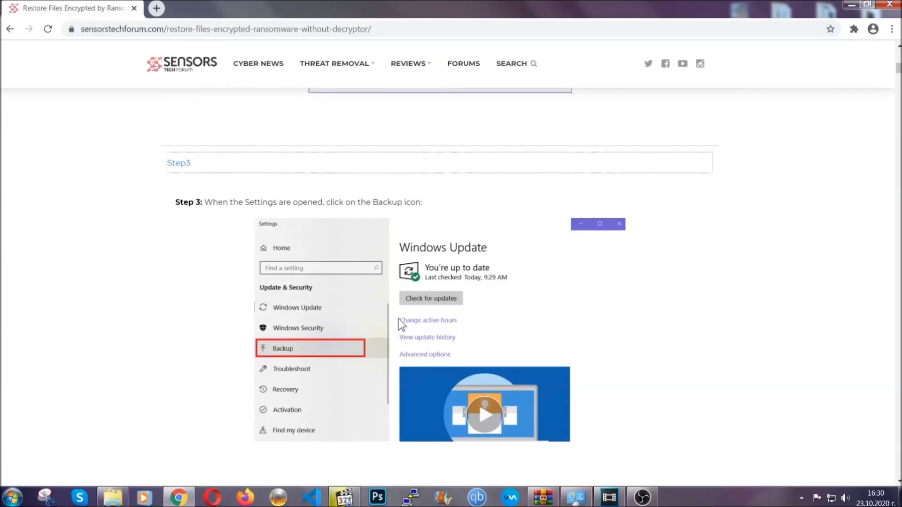
scroll(399, 319, down, 3)
scroll(397, 321, down, 2)
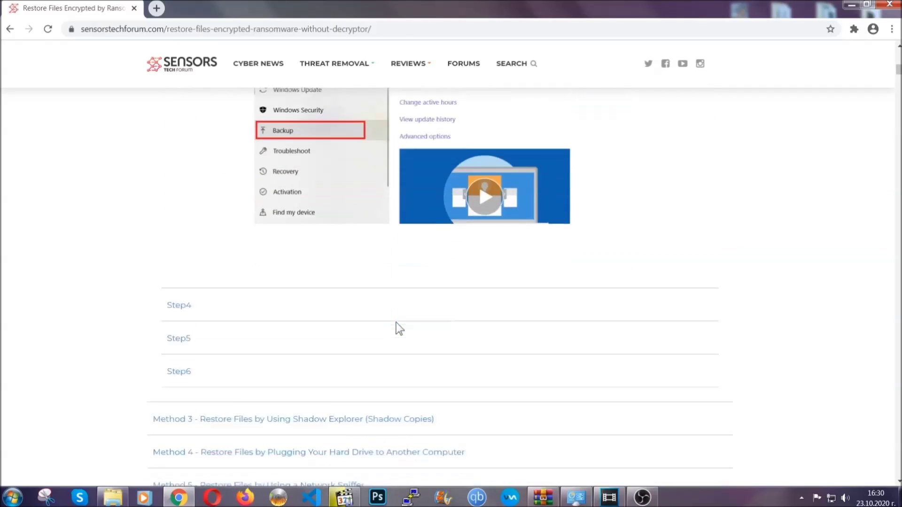
scroll(396, 323, down, 8)
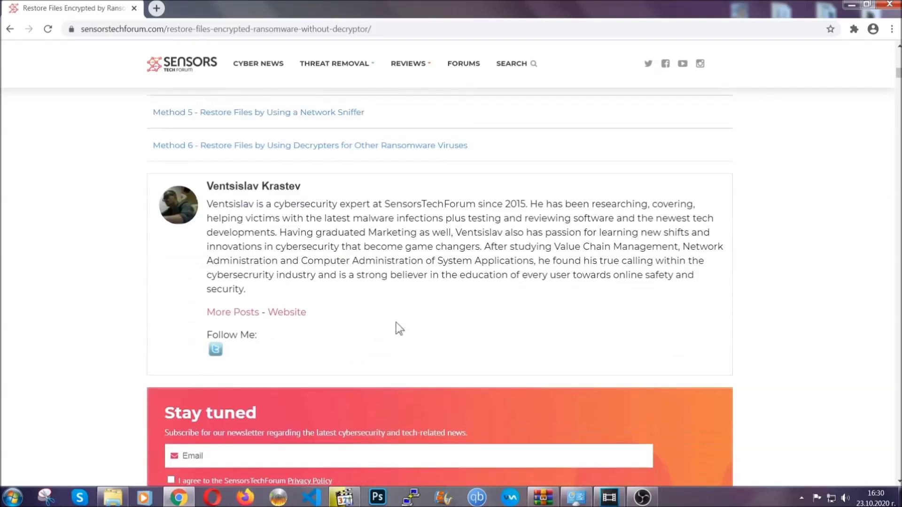
scroll(397, 323, up, 20)
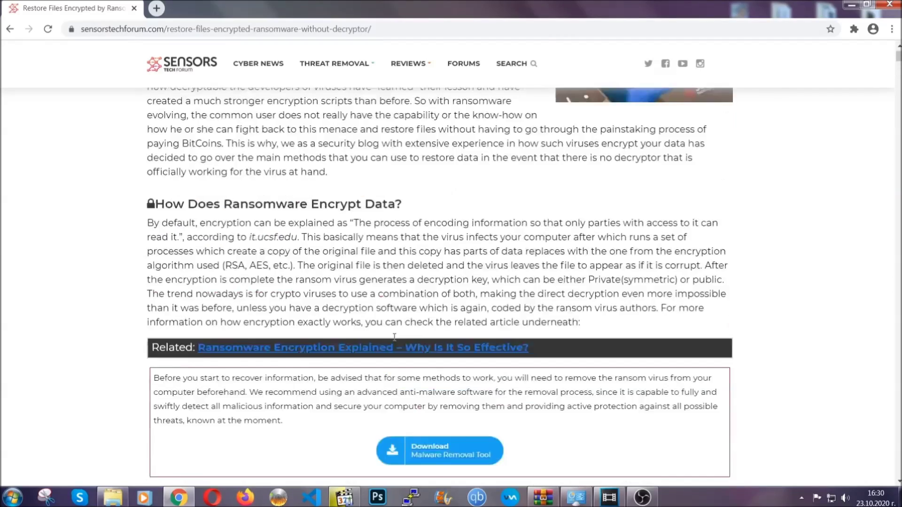
scroll(394, 337, up, 5)
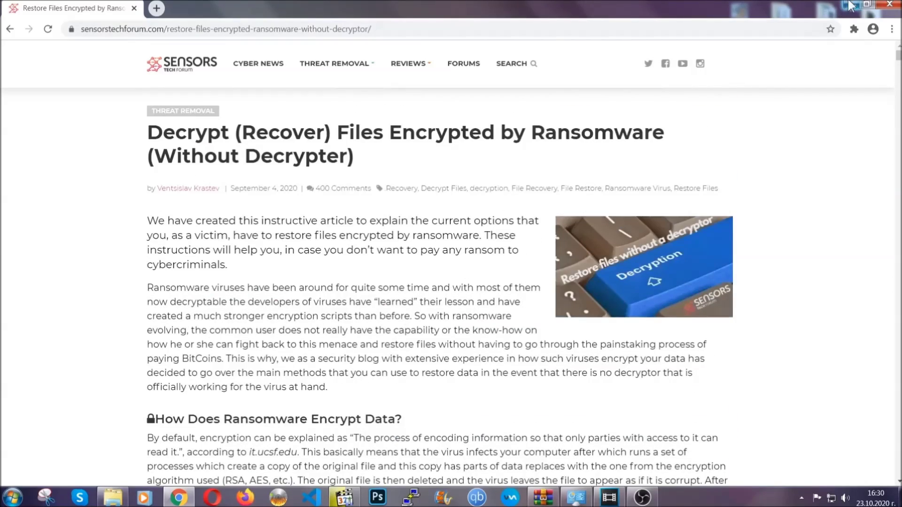
click(850, 4)
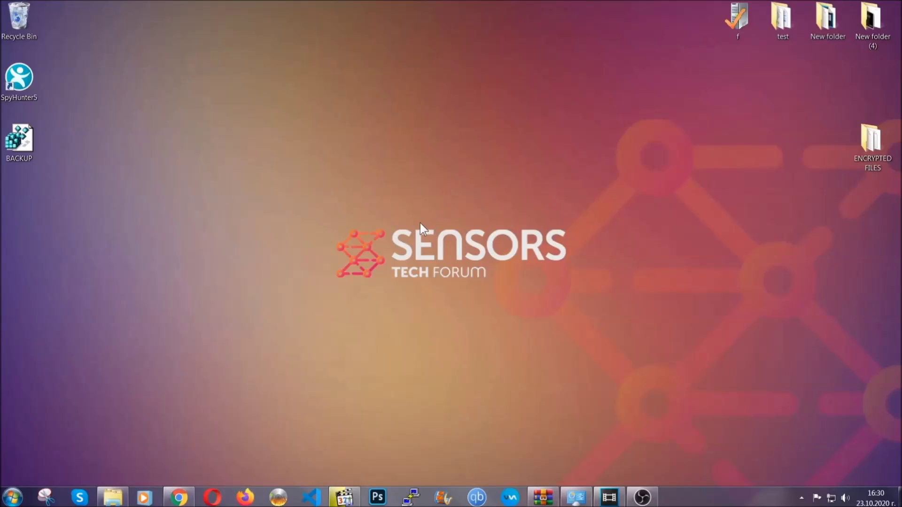